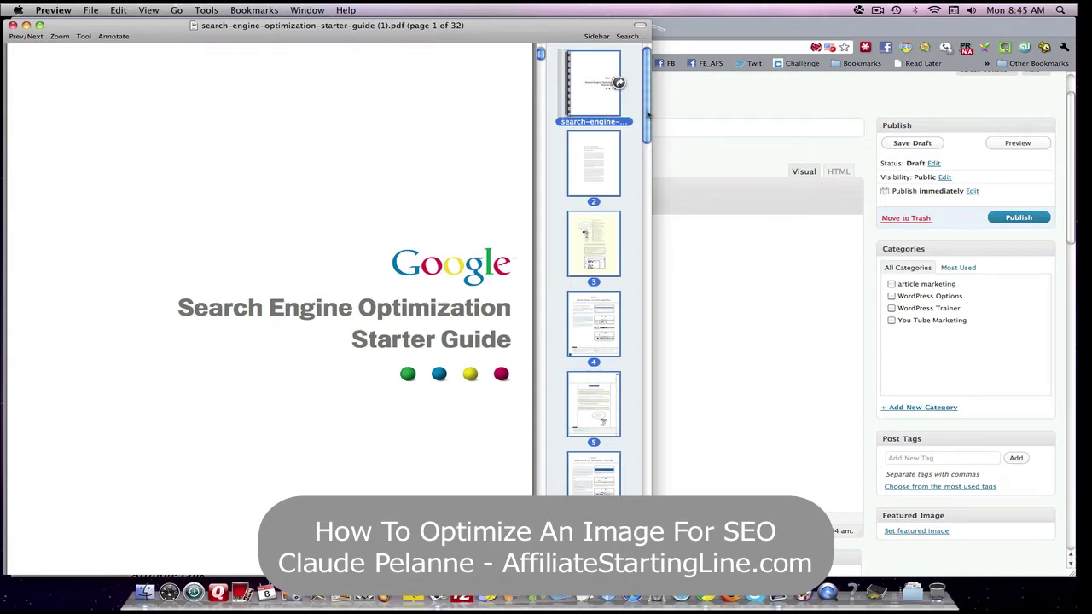
Step: Go to page 18 of the SEO starter guide and read its section on optimizing the use of images
left_click_drag(648, 114, 646, 326)
left_click(591, 328)
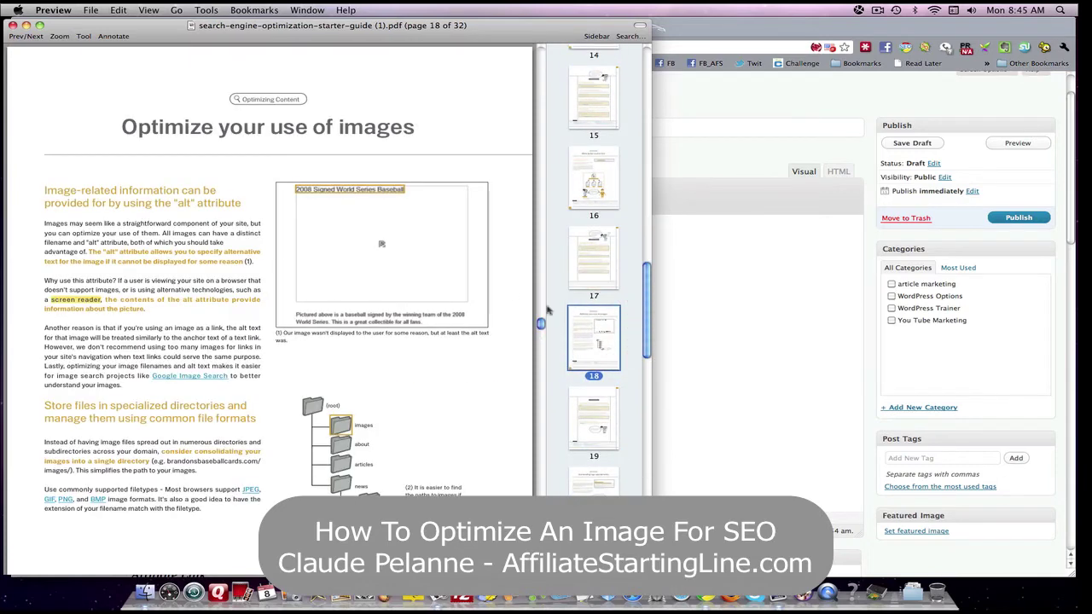
scroll(464, 159, "down", 1)
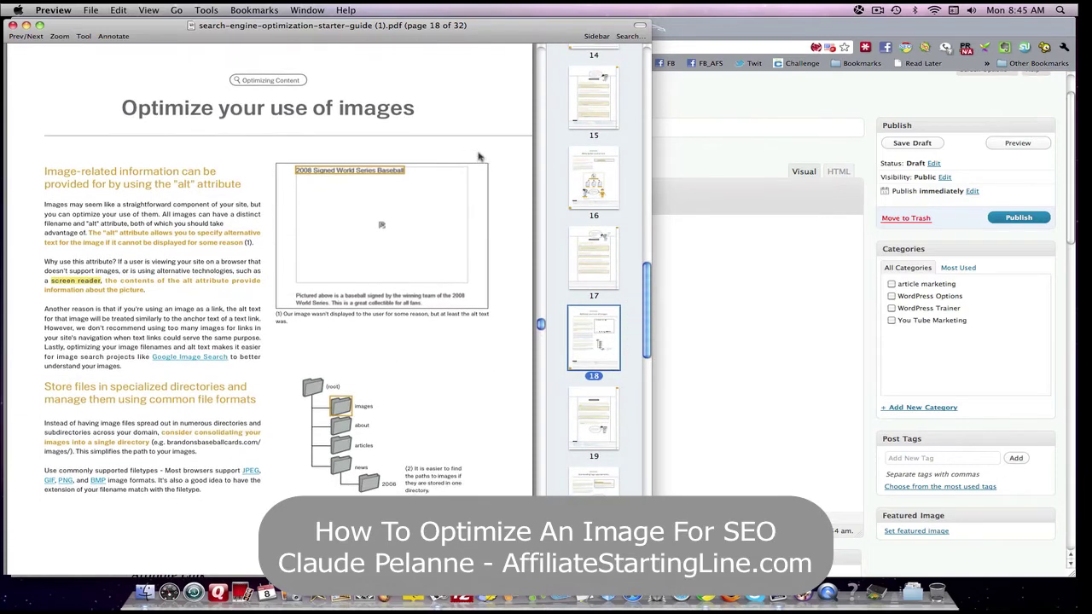
scroll(488, 154, "down", 1)
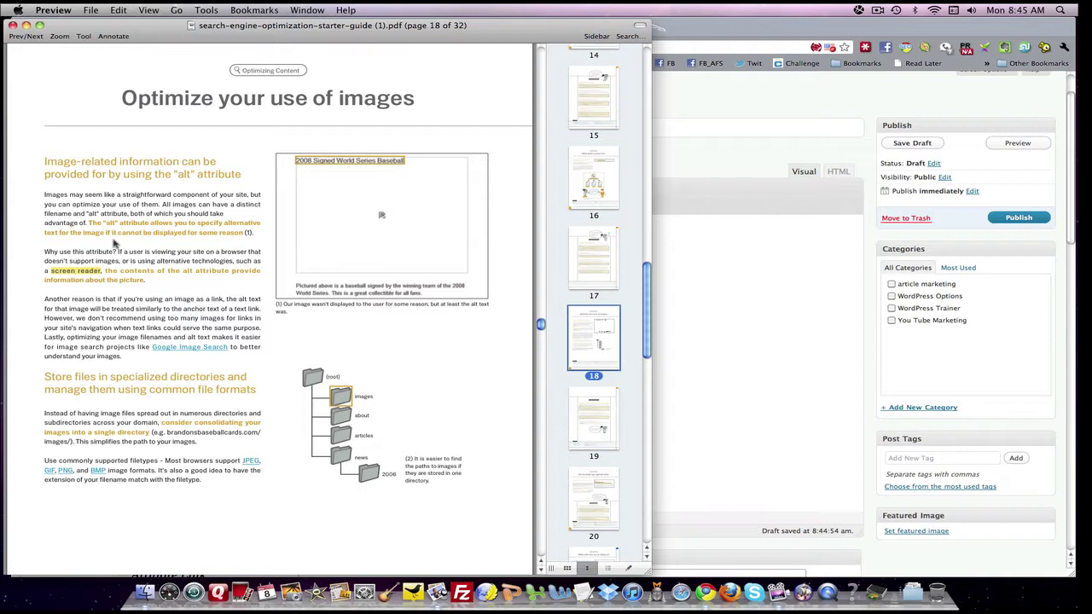
scroll(113, 243, "down", 3)
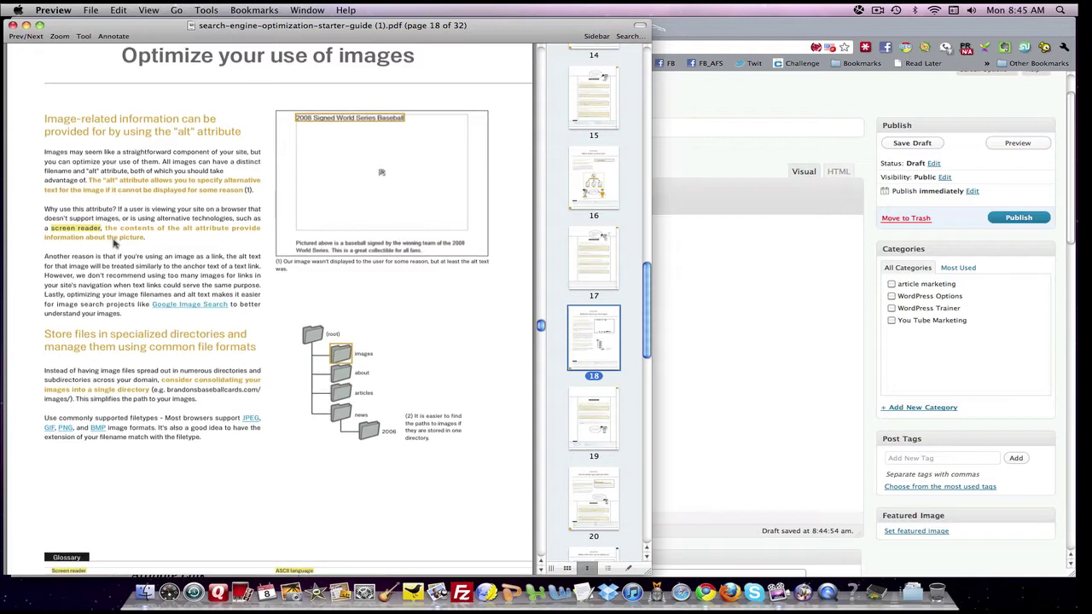
scroll(113, 243, "up", 1)
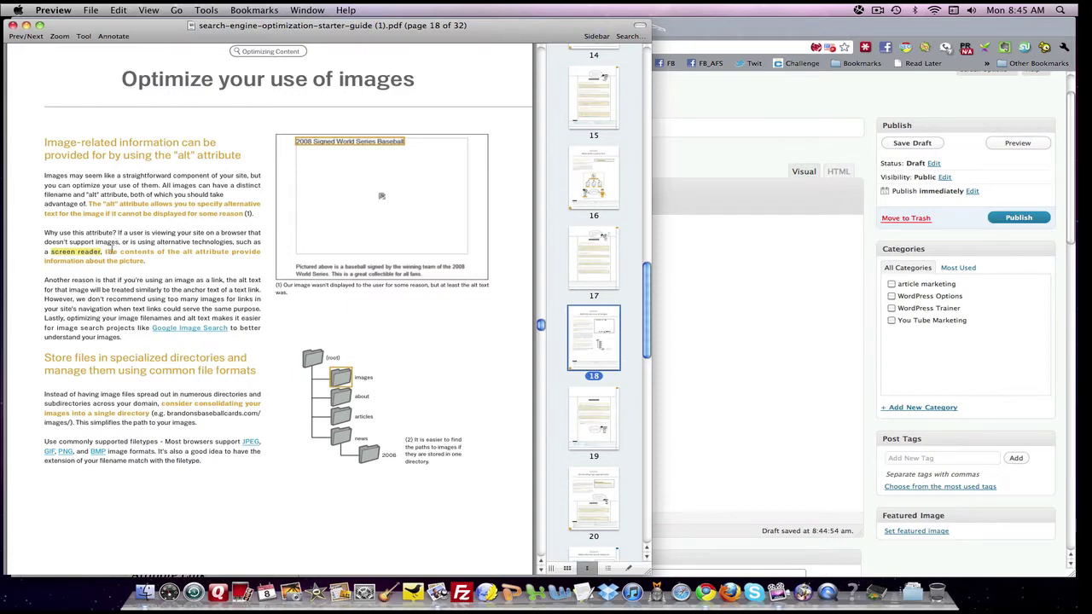
Step: Read the image best practices on page 19 about filenames, alt text, images as links and Image Sitemap files
scroll(111, 249, "down", 10)
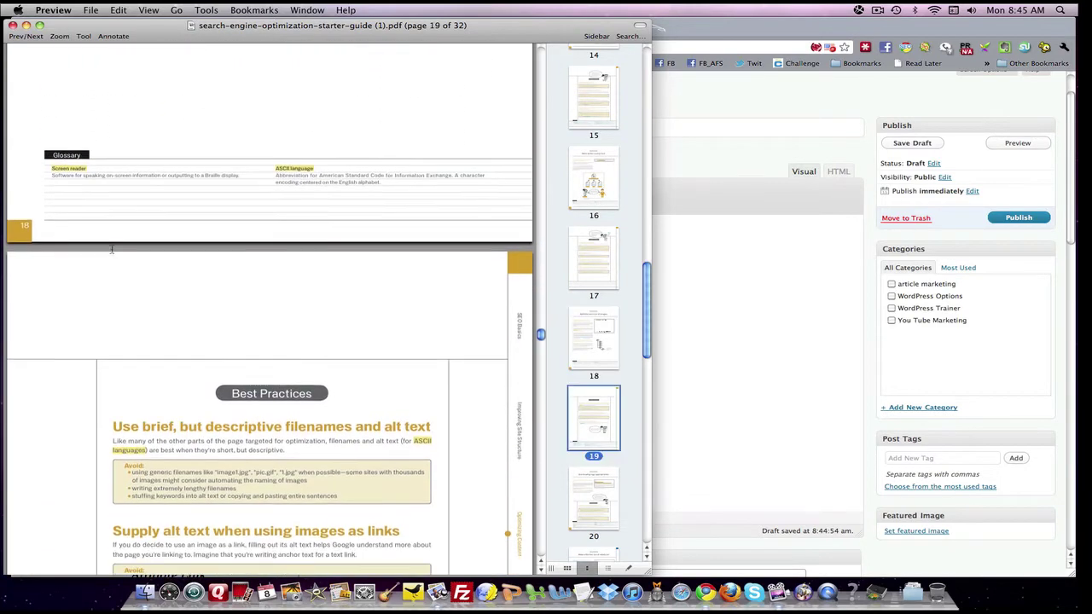
scroll(111, 249, "down", 8)
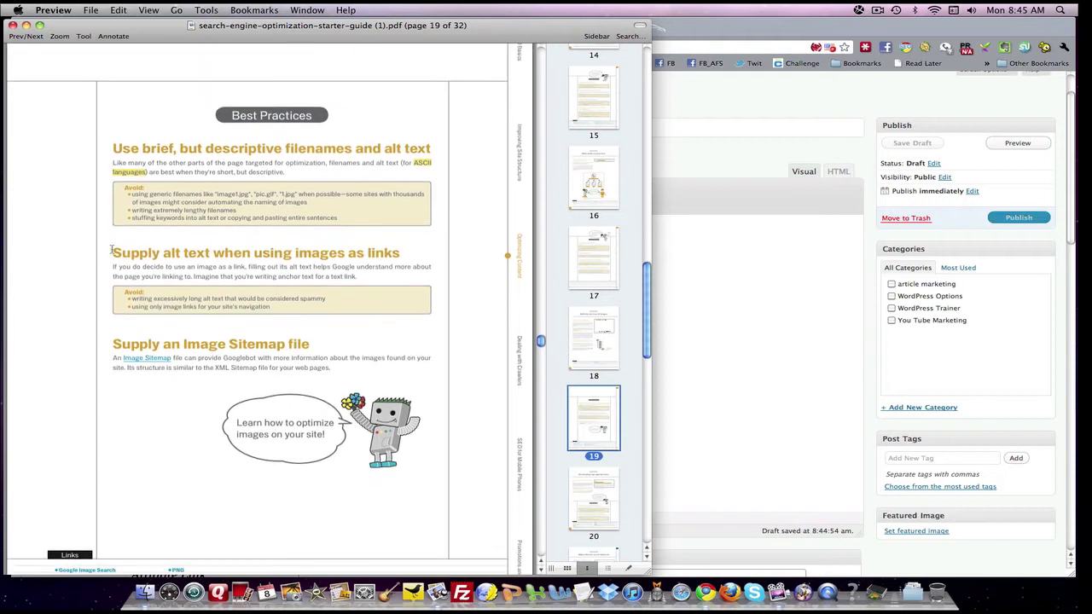
scroll(111, 249, "down", 2)
scroll(123, 214, "up", 1)
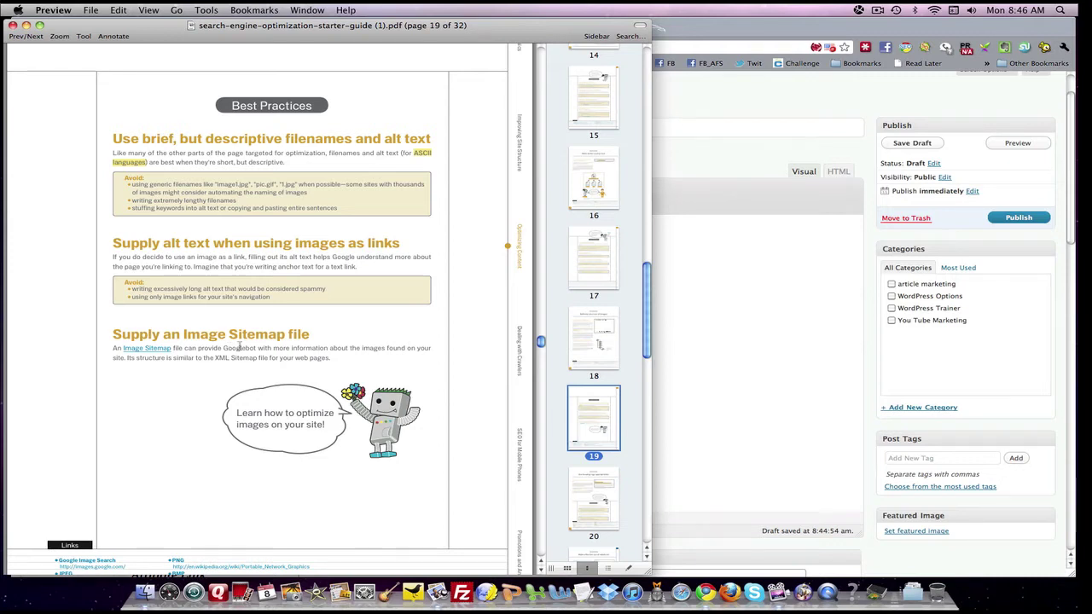
scroll(241, 347, "up", 2)
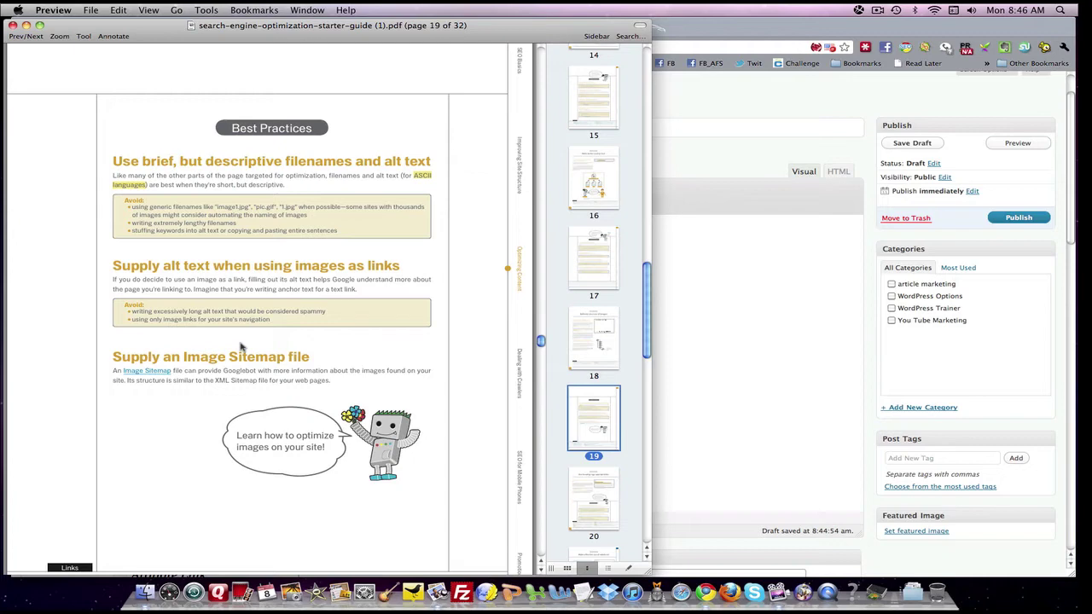
scroll(240, 347, "down", 1)
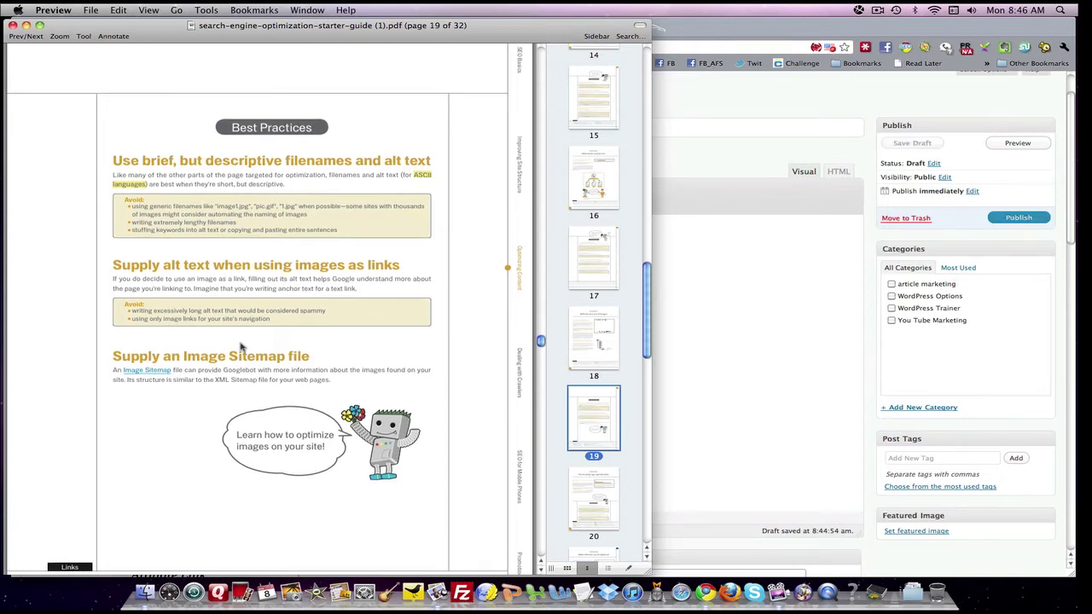
Step: Switch to the WordPress post editor in Chrome and start adding an image to the Origami Stumpy Star Earrings post
middle_click(573, 403)
left_click(487, 211)
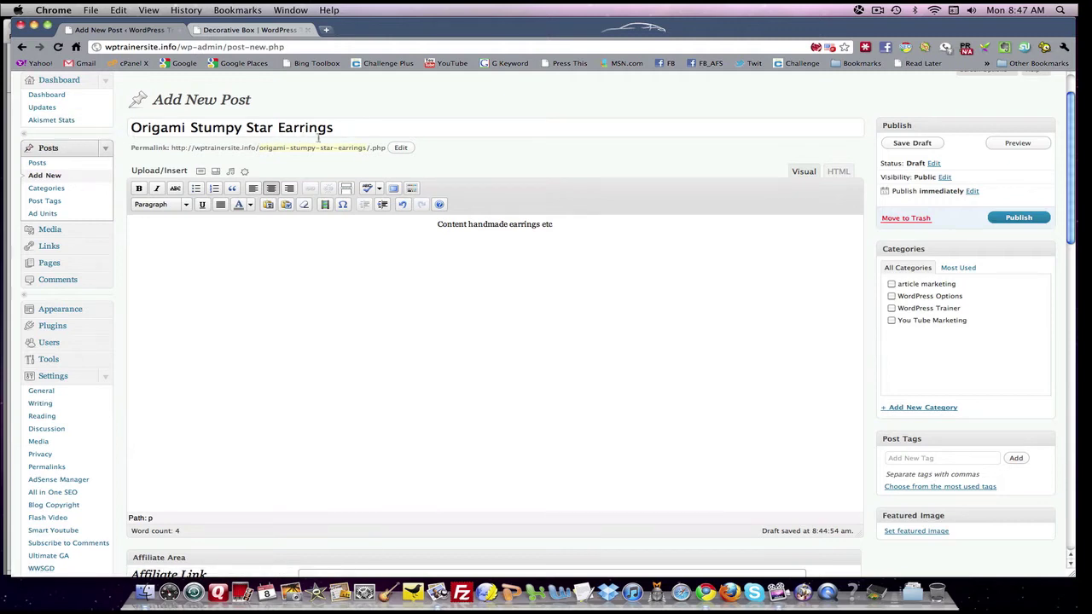
left_click(202, 172)
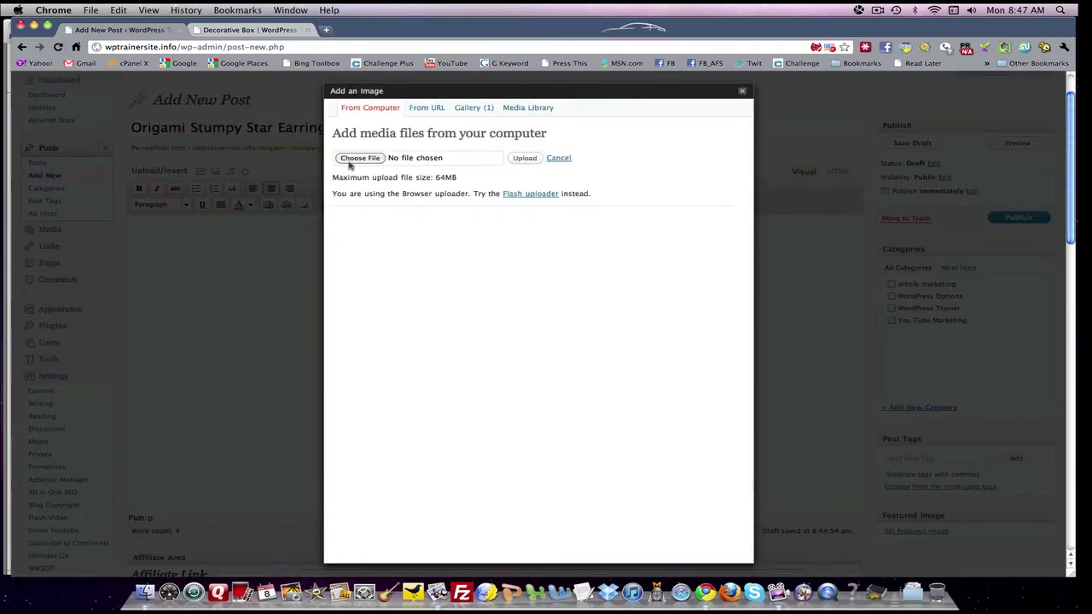
Step: Upload 010.JPG from the external drive's Origmai Project folder, subfolder Small blue Stumpy Star earrings
left_click(358, 158)
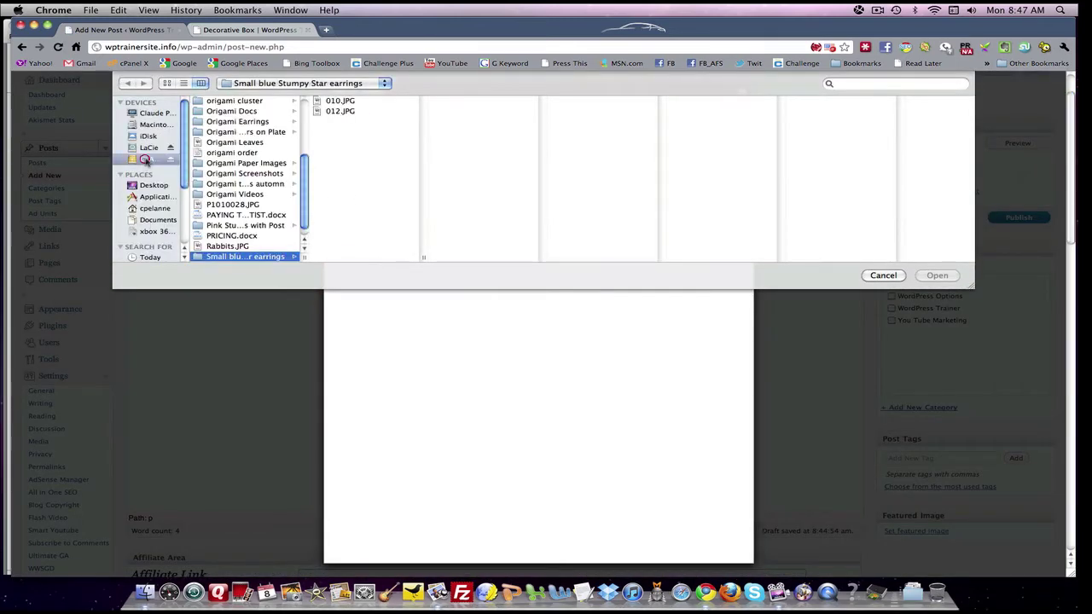
left_click(146, 159)
scroll(235, 209, "down", 5)
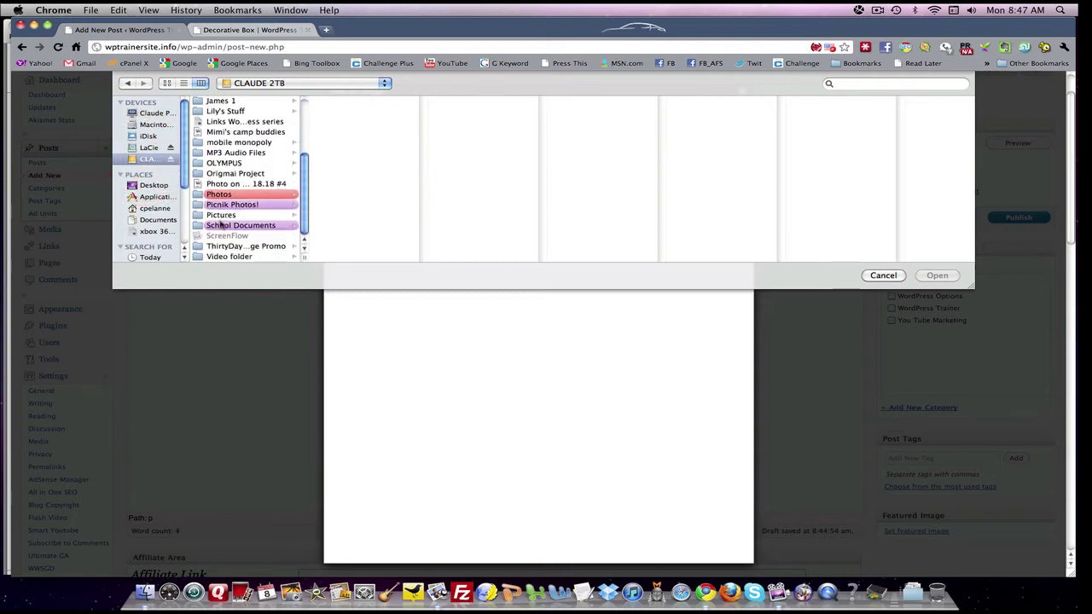
left_click(220, 174)
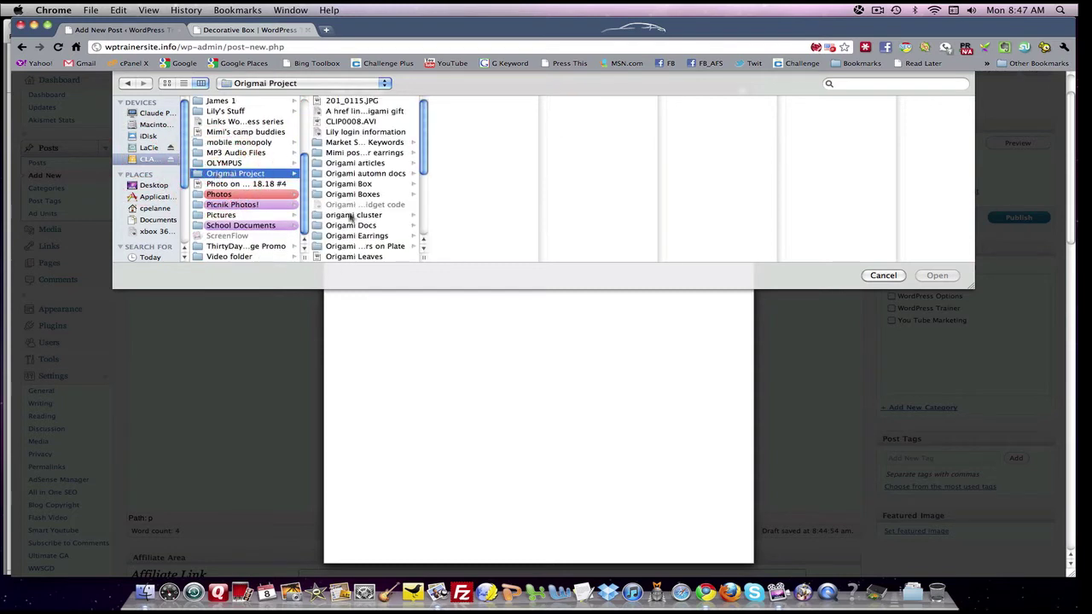
scroll(349, 219, "down", 5)
left_click(346, 246)
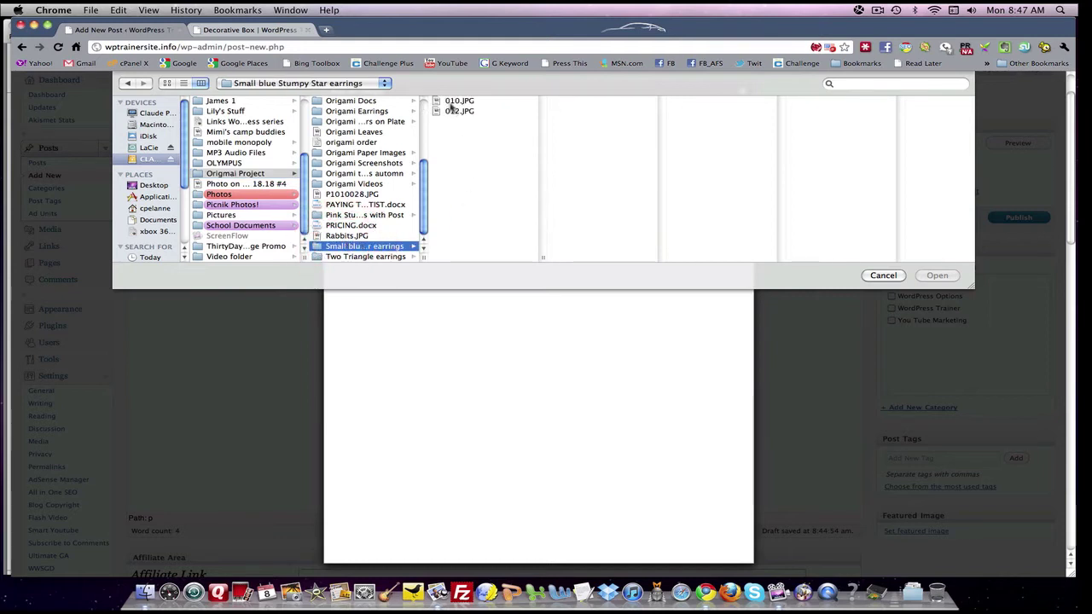
left_click(452, 103)
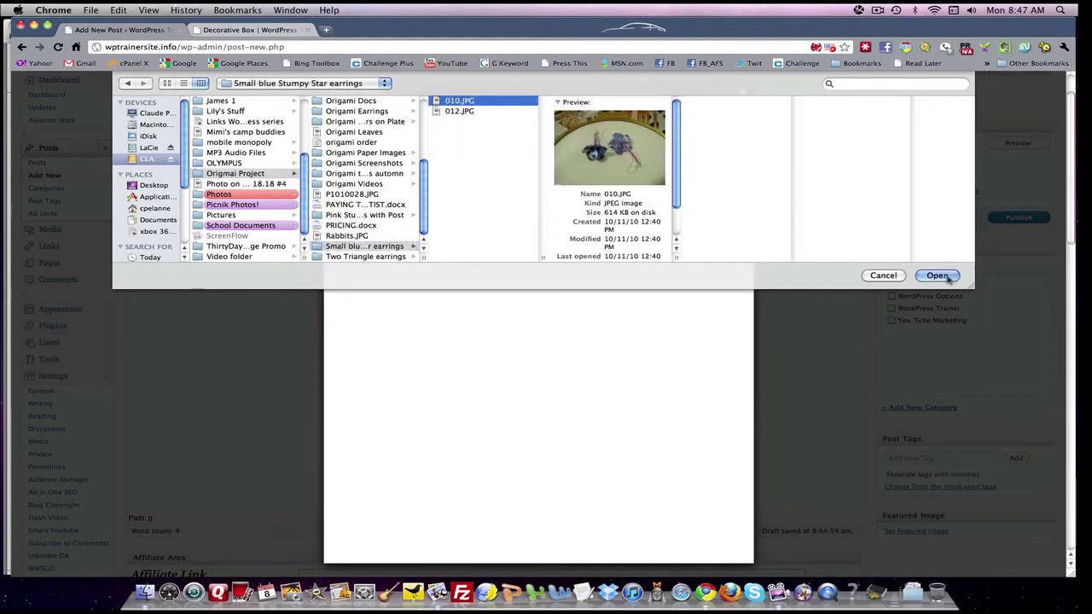
left_click(945, 275)
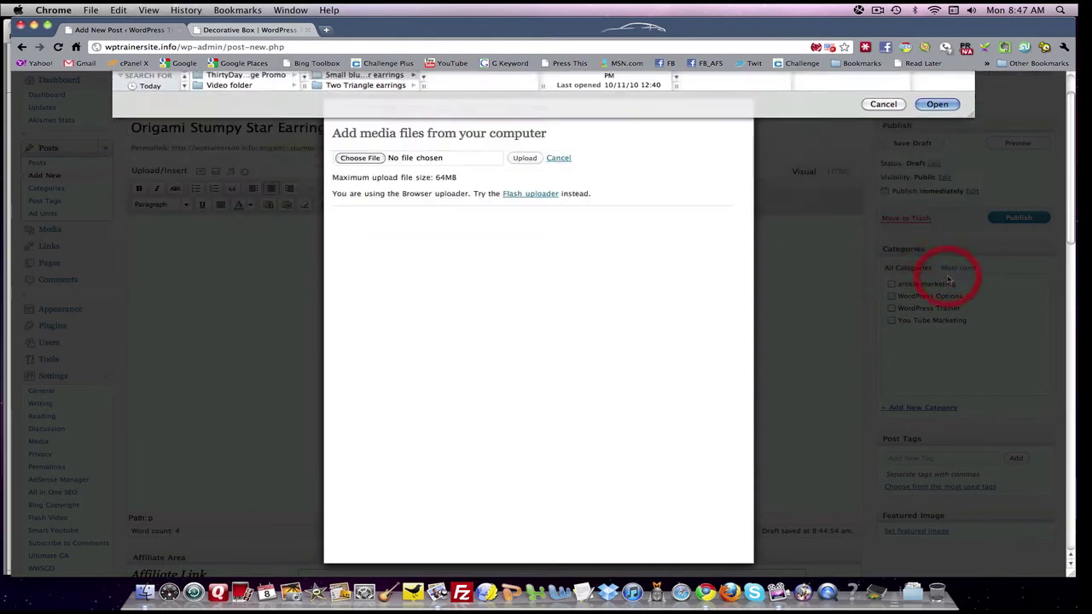
left_click(518, 159)
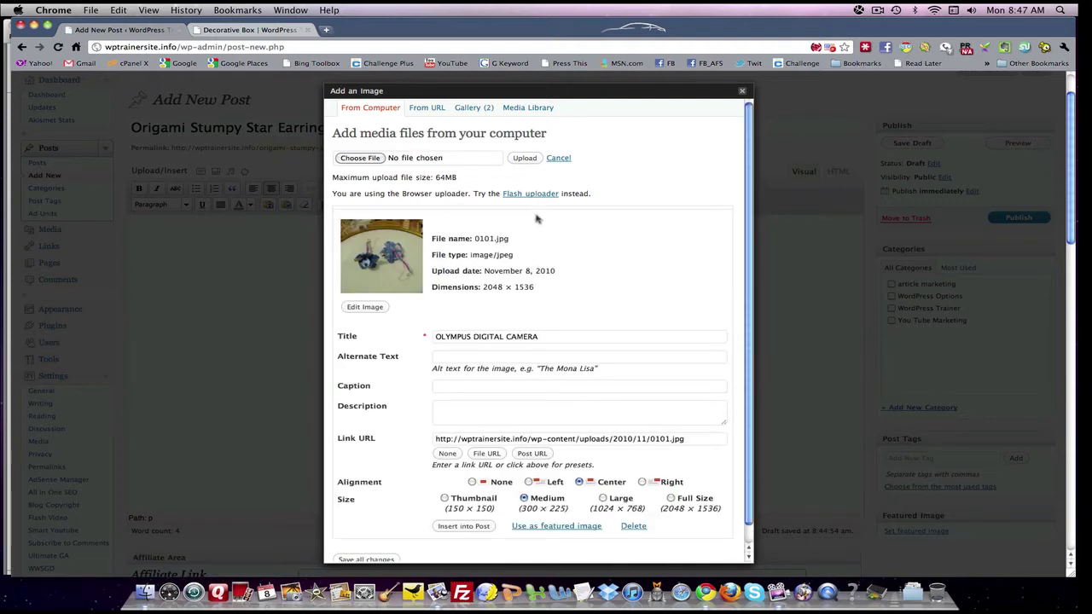
Step: Replace the uploaded image's title with "Blue Origami Stumpy Star Earrings"
left_click_drag(540, 336, 416, 338)
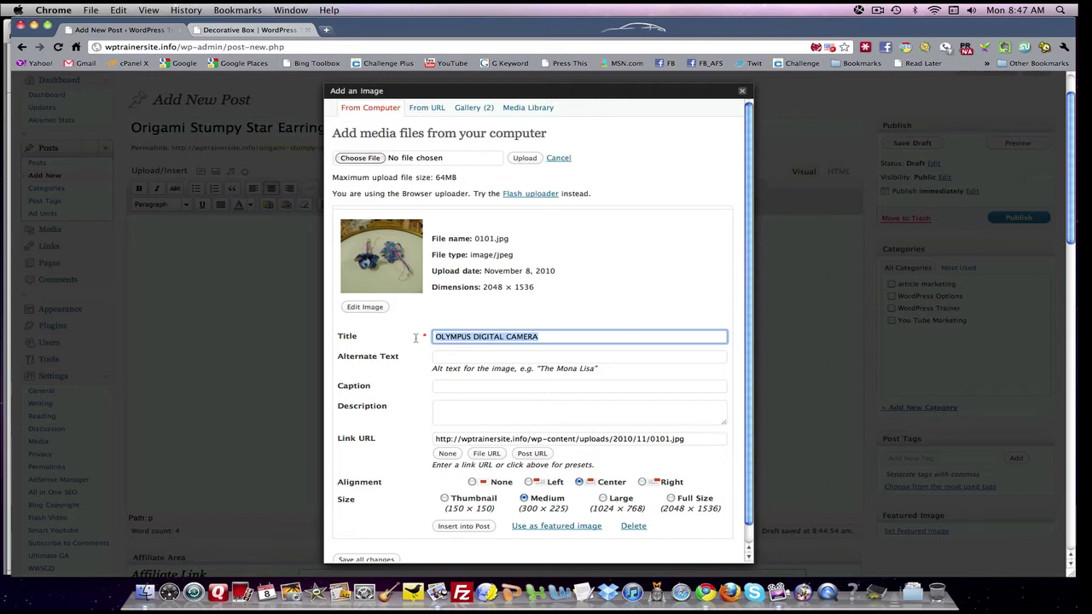
type("Blu")
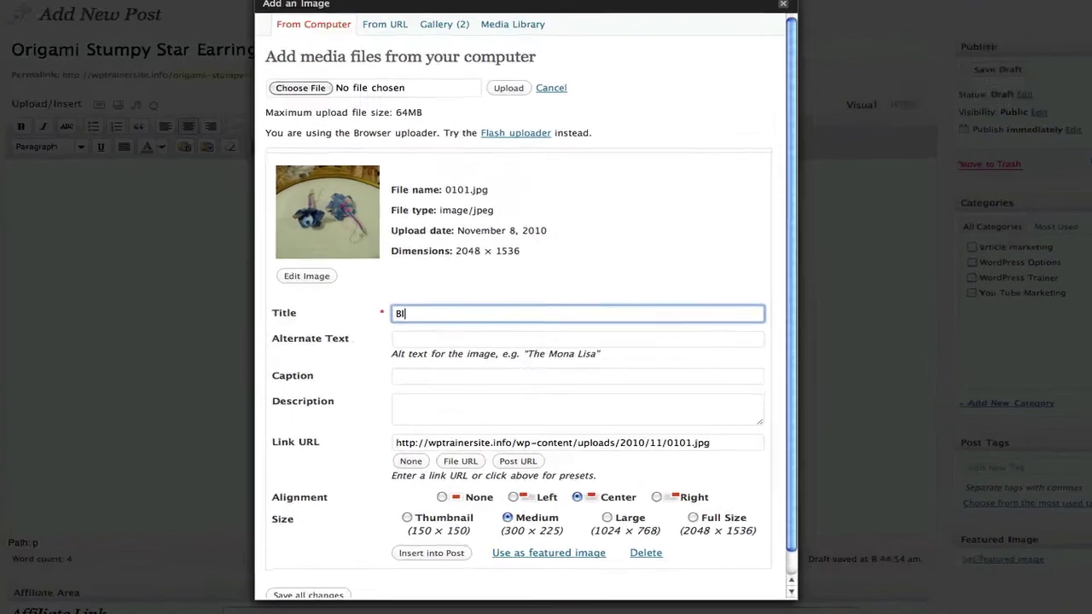
type("e")
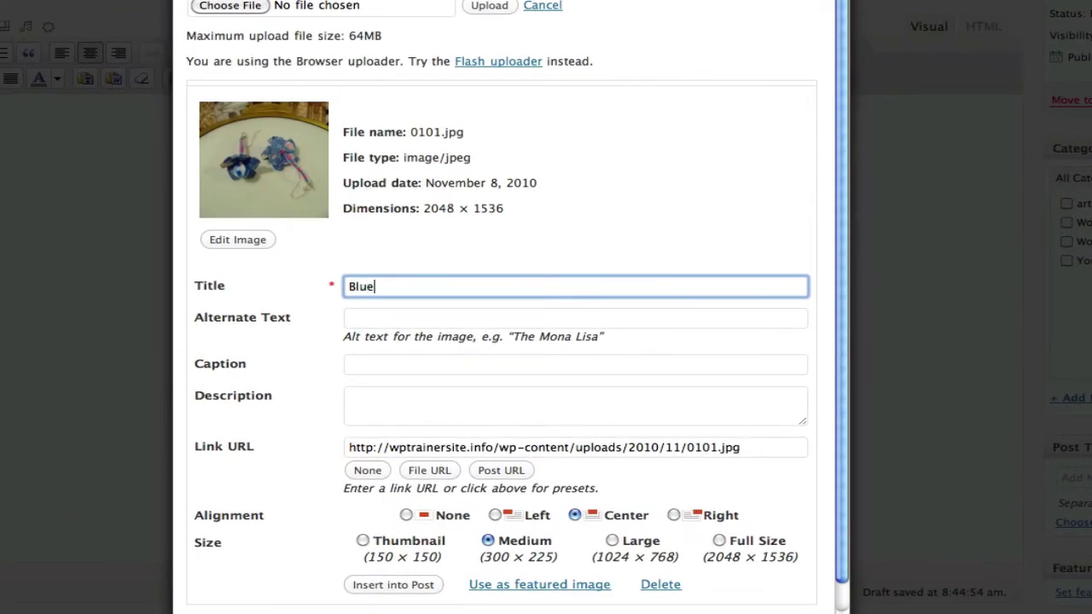
type(" Origami Stumpy st")
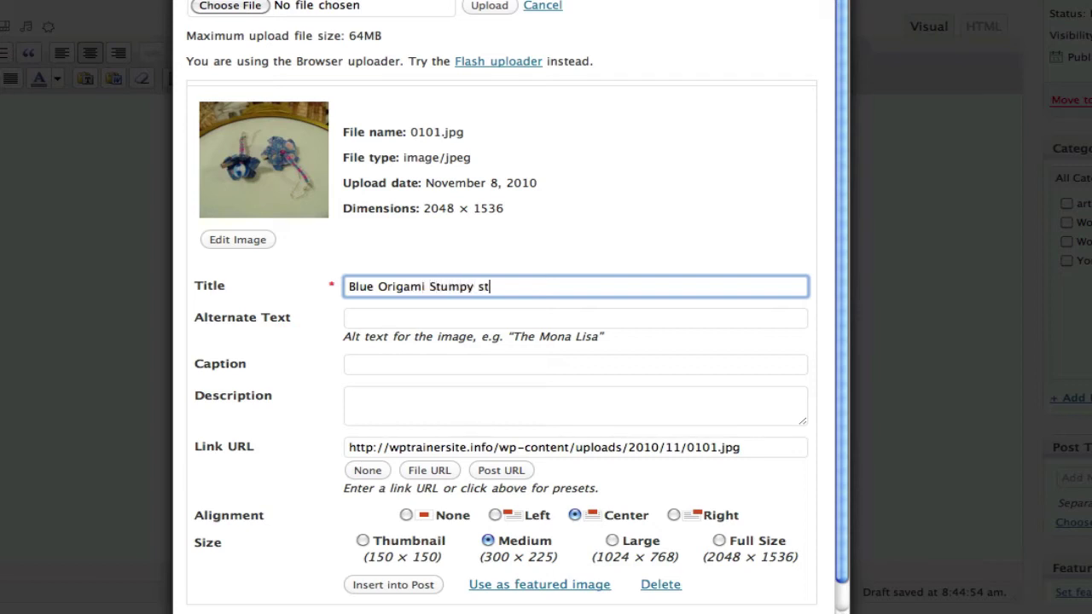
key("BackSpace")
key("BackSpace")
type("Star Earrings")
Step: Copy the title into the alternate text and prefix it to read "Custom Handmade Blue Origami Stumpy Star Earrings"
left_click(550, 287)
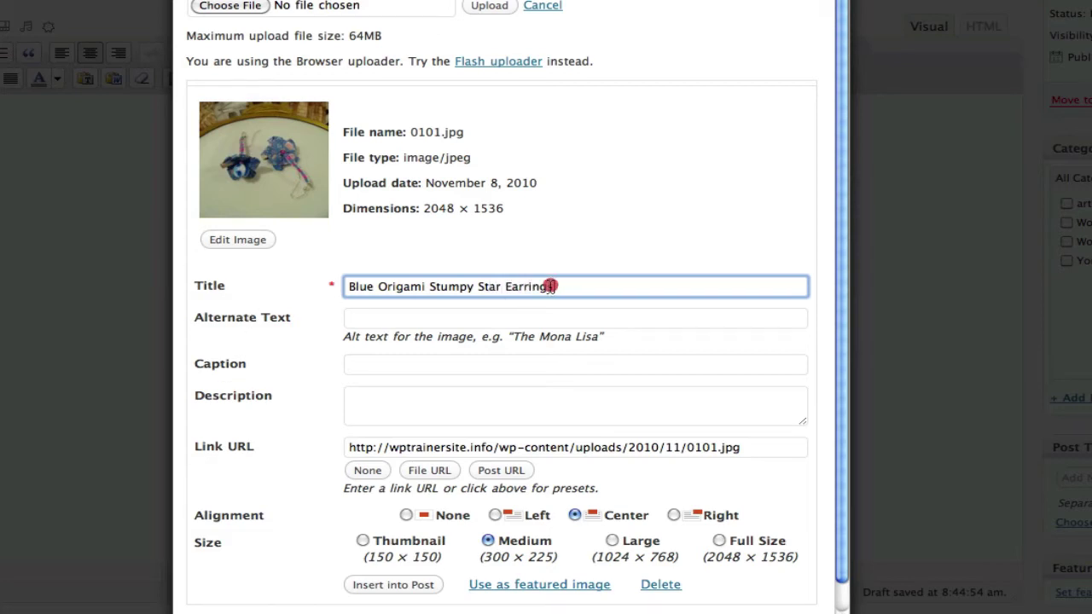
left_click_drag(550, 286, 328, 287)
key("super+c")
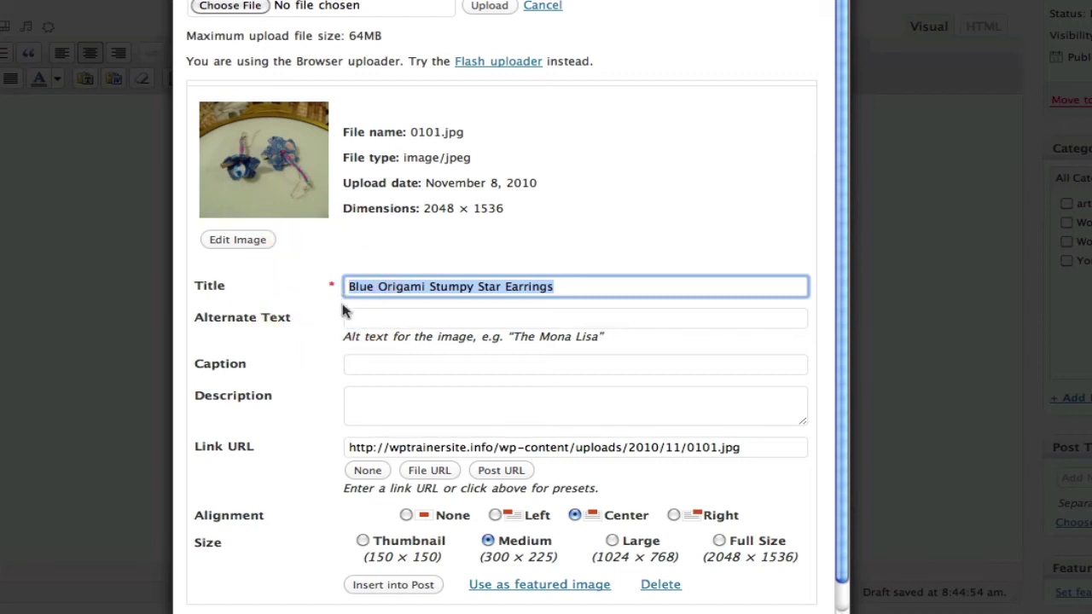
left_click(350, 317)
key("super+v")
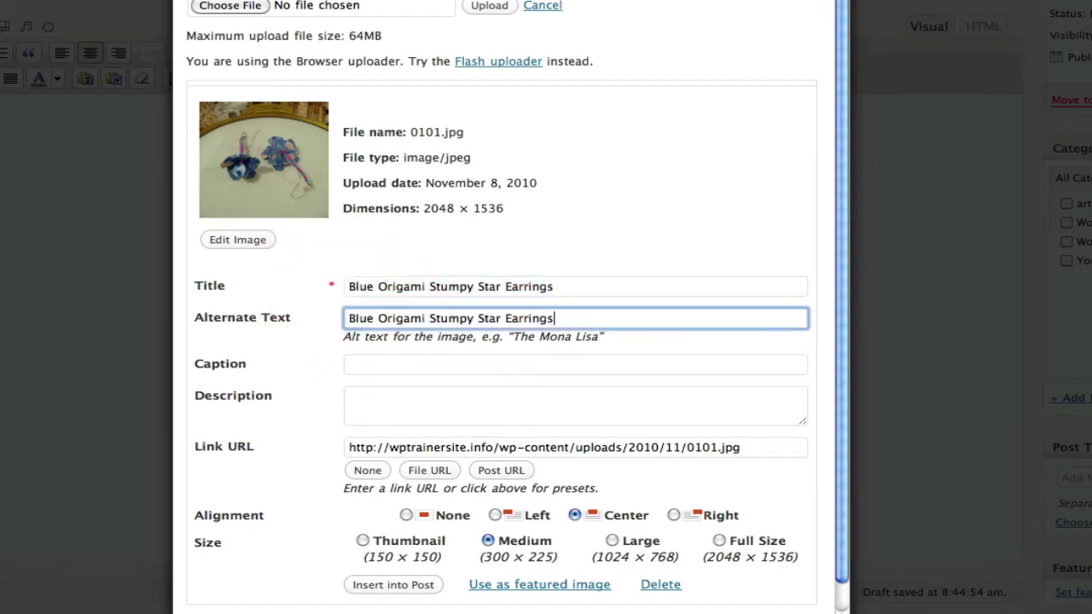
left_click(347, 321)
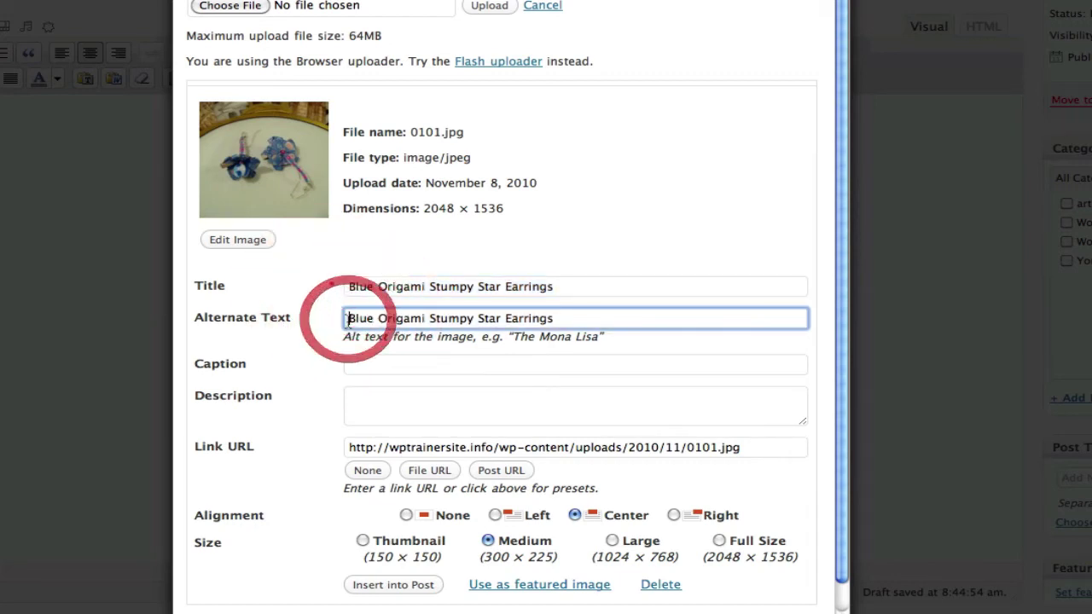
type("Cus")
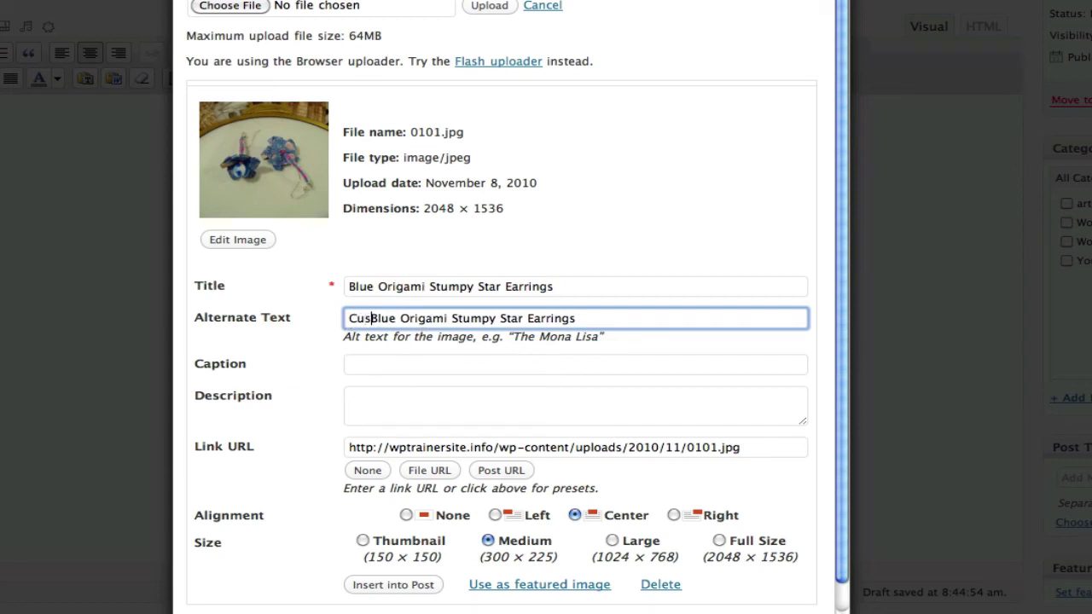
type("tom Han")
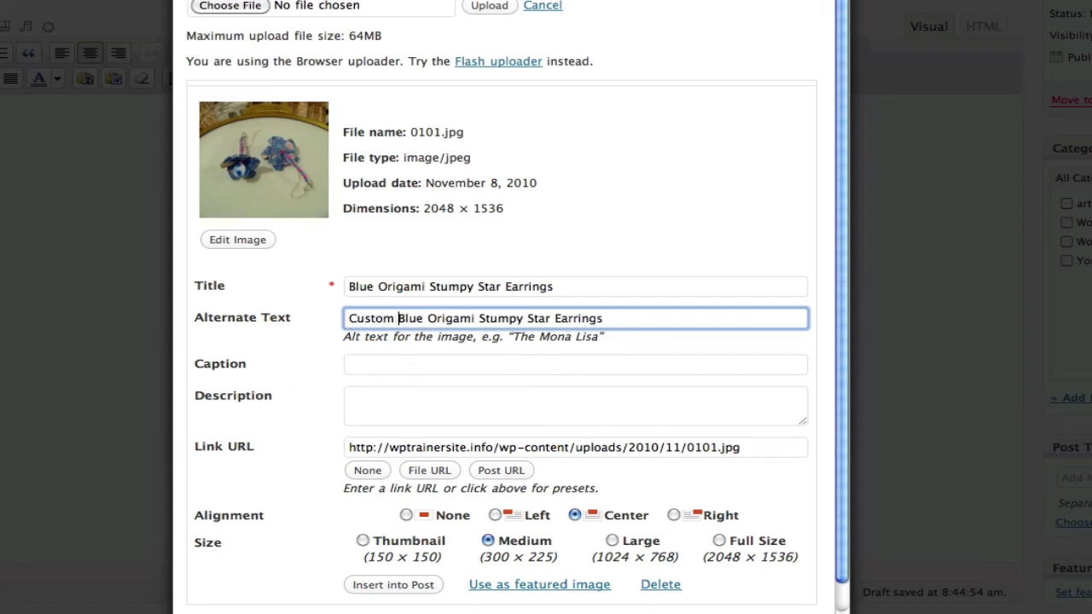
type("d")
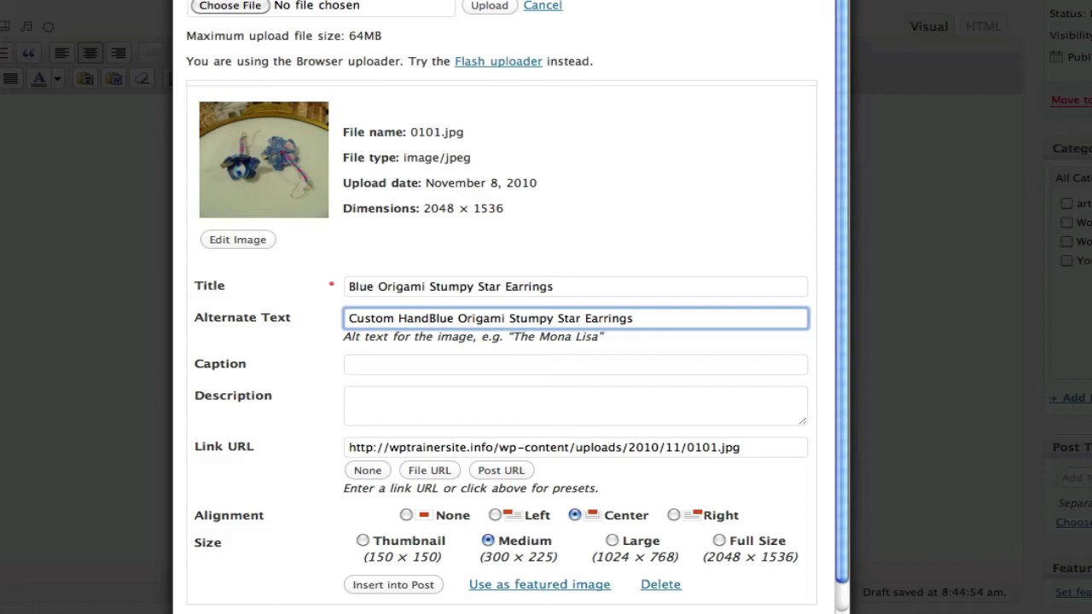
type("made")
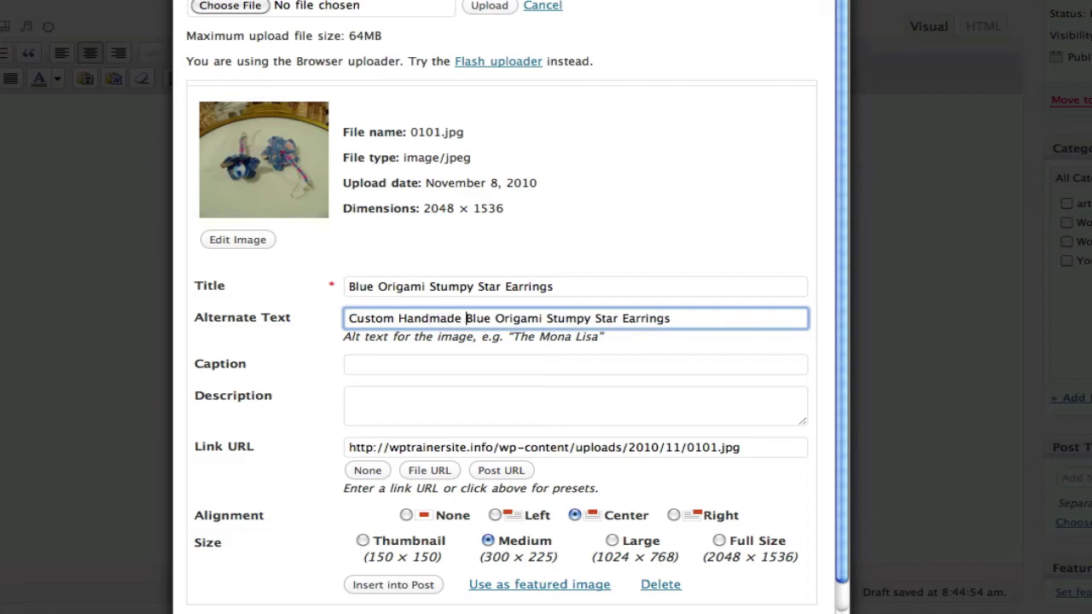
Step: Copy the alternate text into the caption and extend it with "by" and the maker's first name
left_click(698, 320)
left_click_drag(674, 318, 327, 318)
key("super+c")
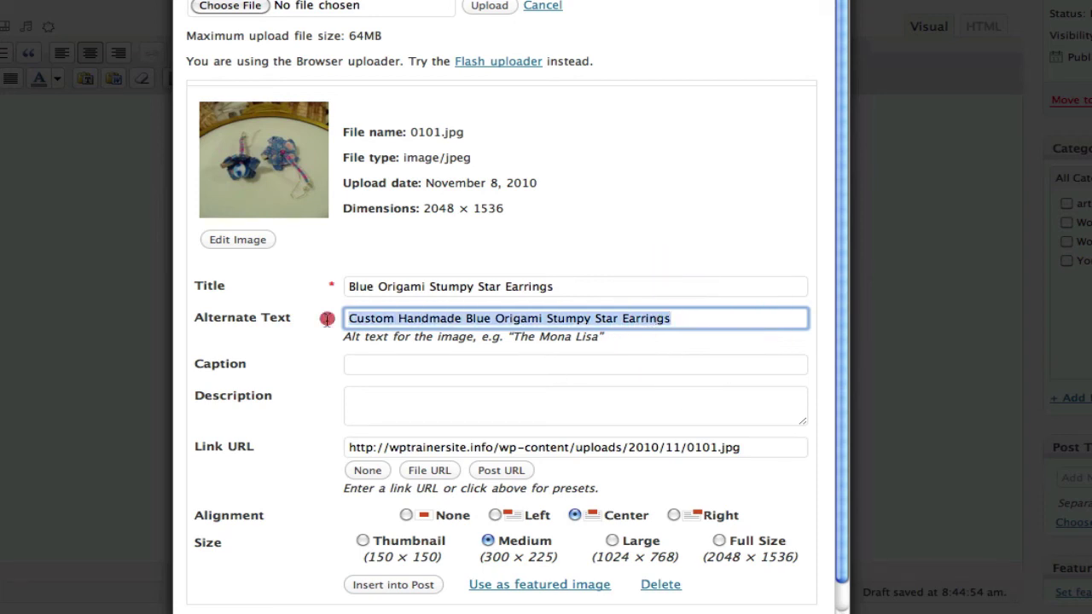
left_click(369, 364)
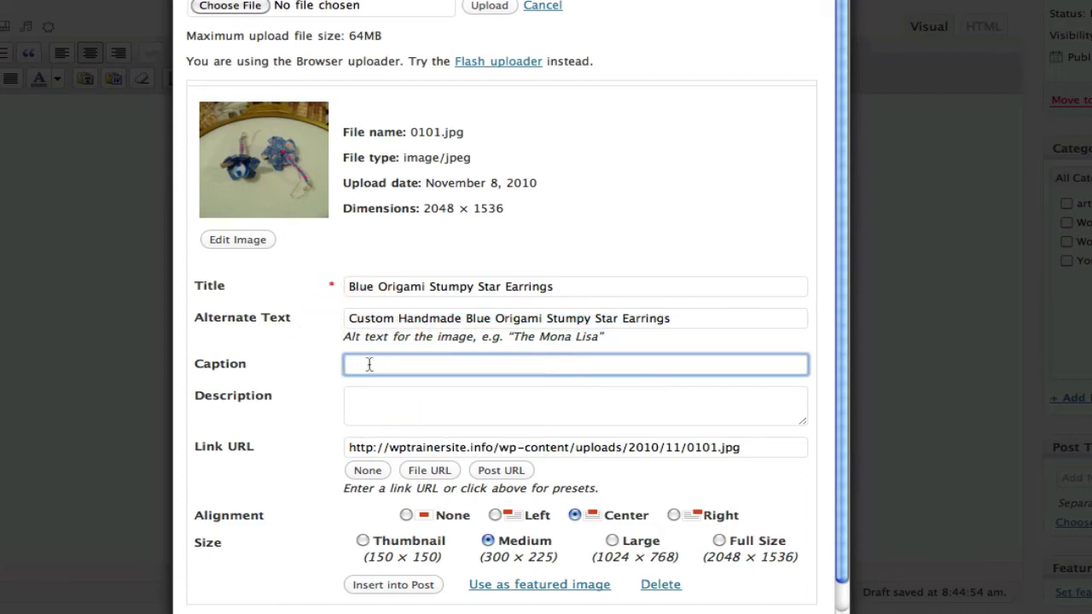
key("super+v")
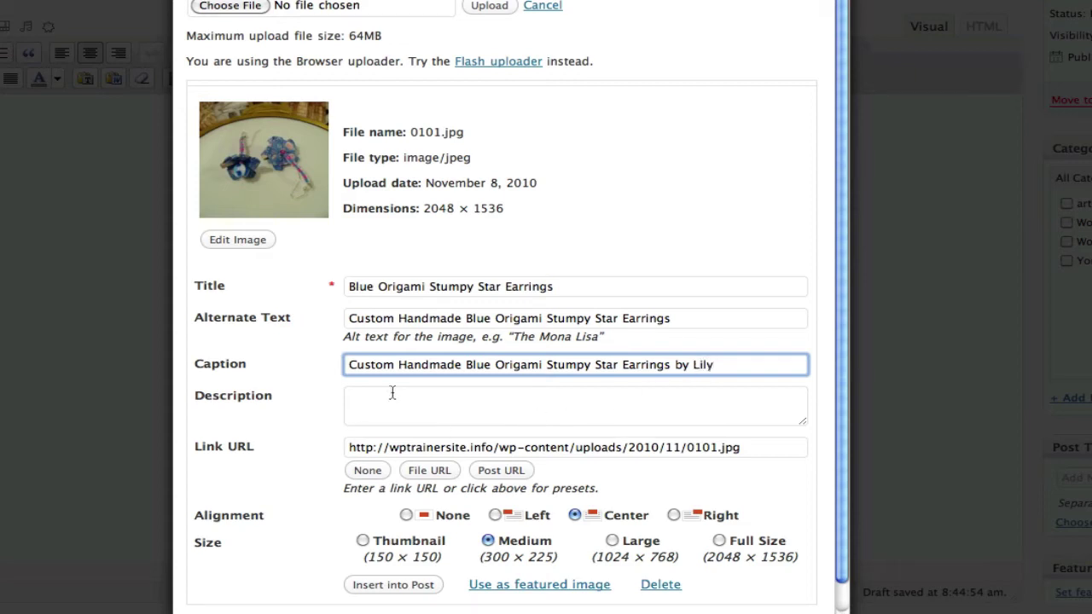
Step: Copy the full caption text into the image's description
left_click(719, 362)
left_click_drag(719, 362, 342, 365)
key("ctrl+c")
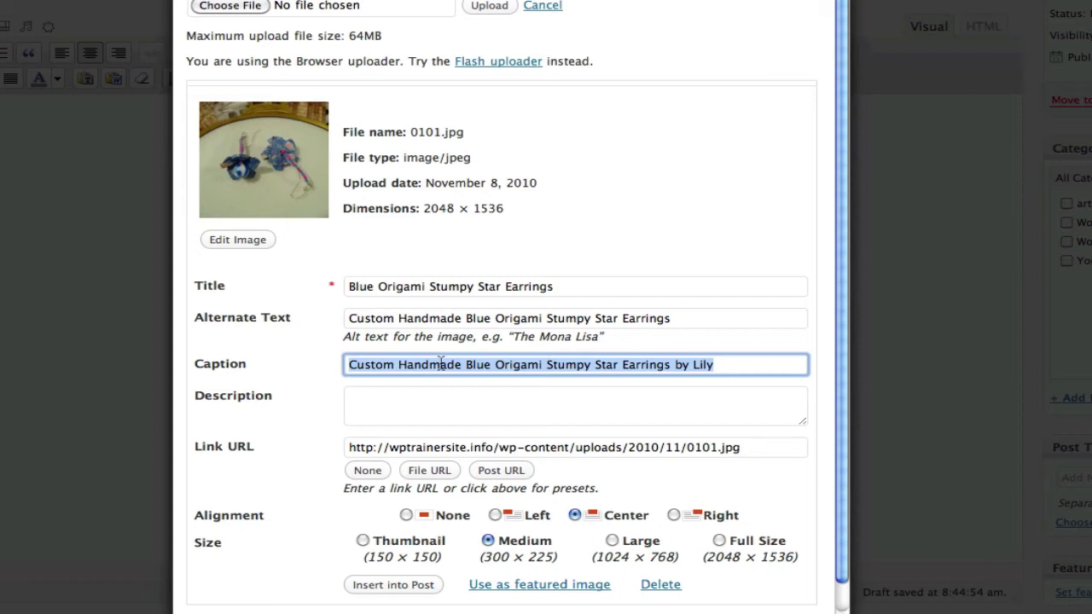
left_click(374, 398)
key("ctrl+v")
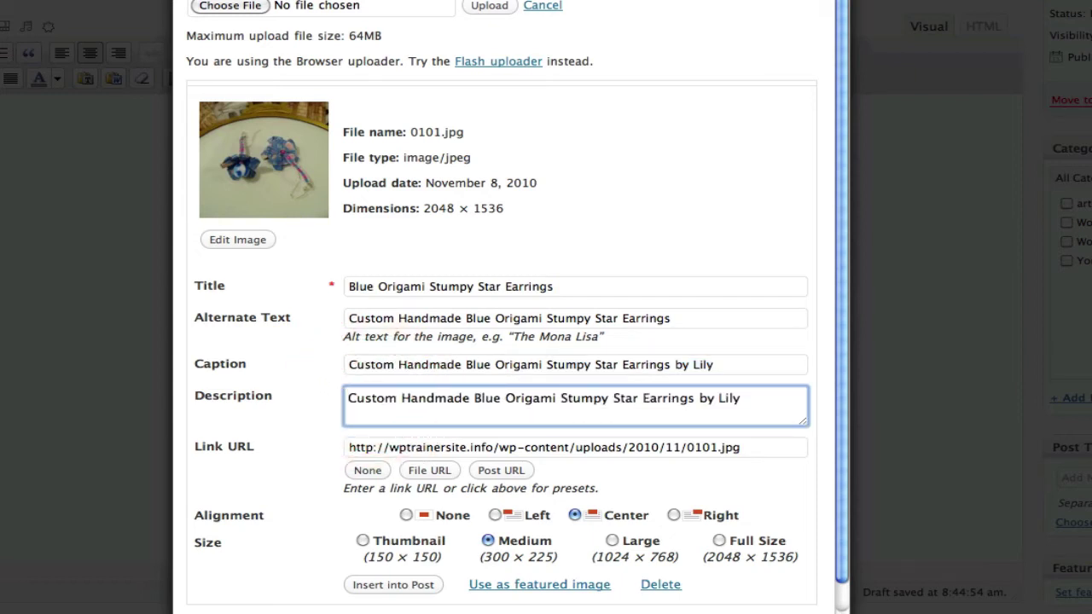
Step: Extend the image description with "– Part of her original collection."
type("– Part of her ")
type("oir")
type("rigi")
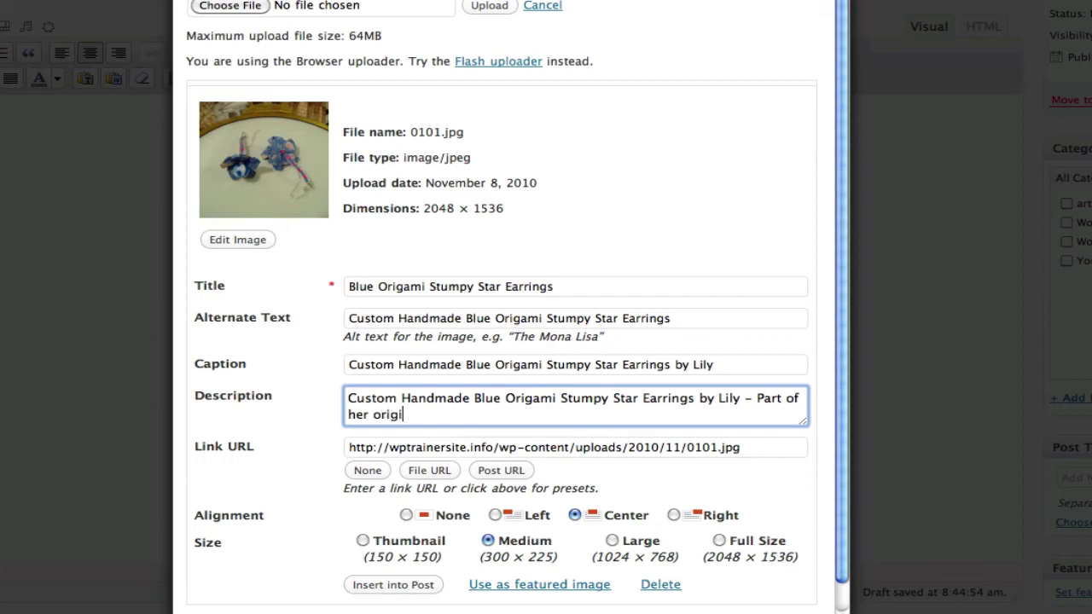
type("na")
key("BackSpace")
key("BackSpace")
type("a")
key("BackSpace")
type("nal collection")
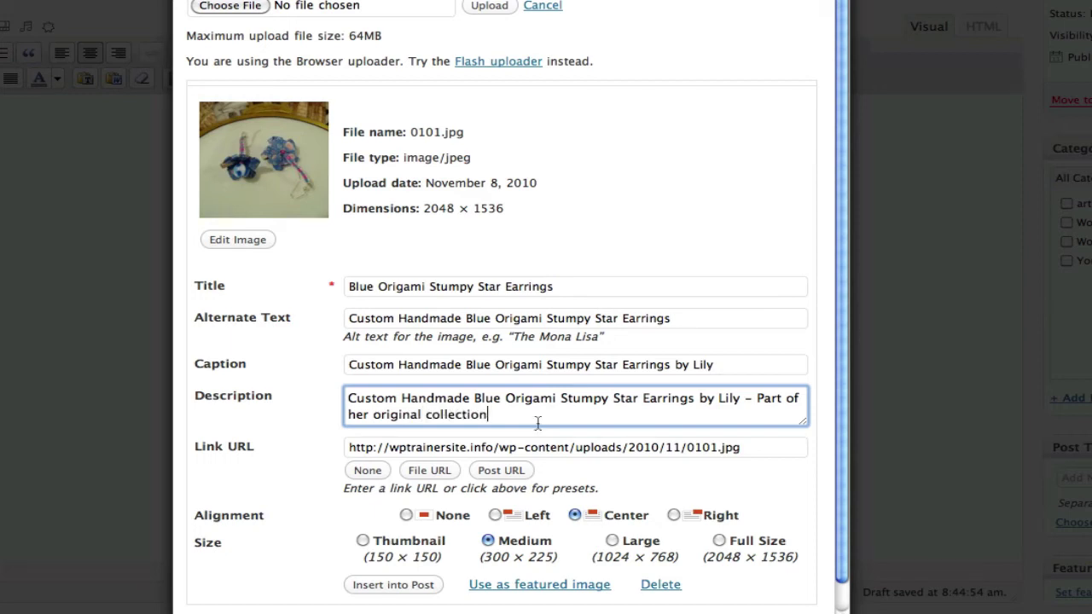
type(".")
Step: Prefix the image title with "Handmade" so it reads "Handmade Blue Origami Stumpy Star Earrings"
left_click(352, 286)
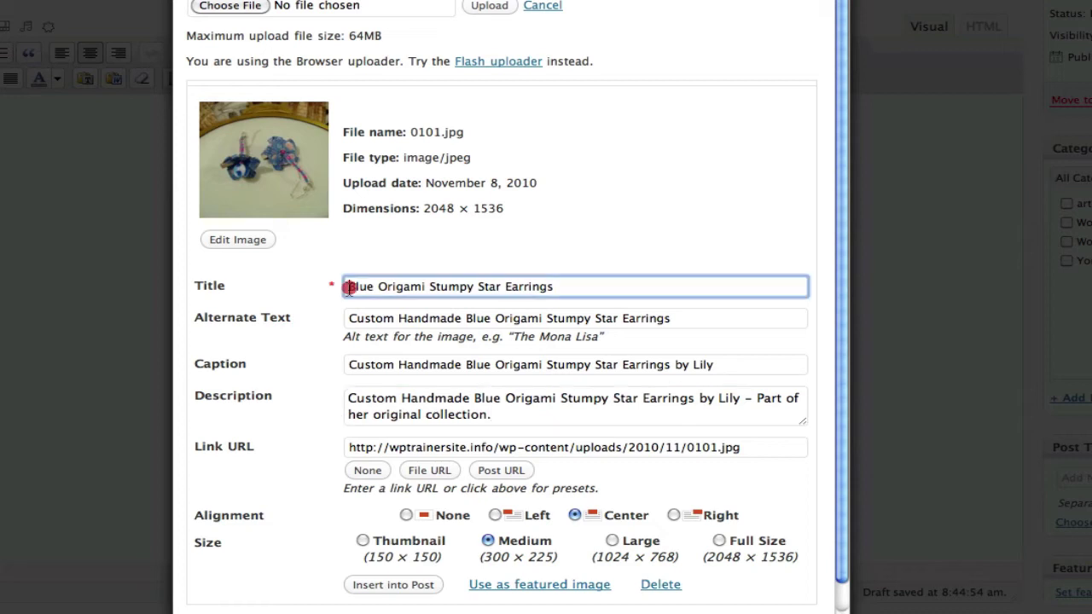
type("Handma")
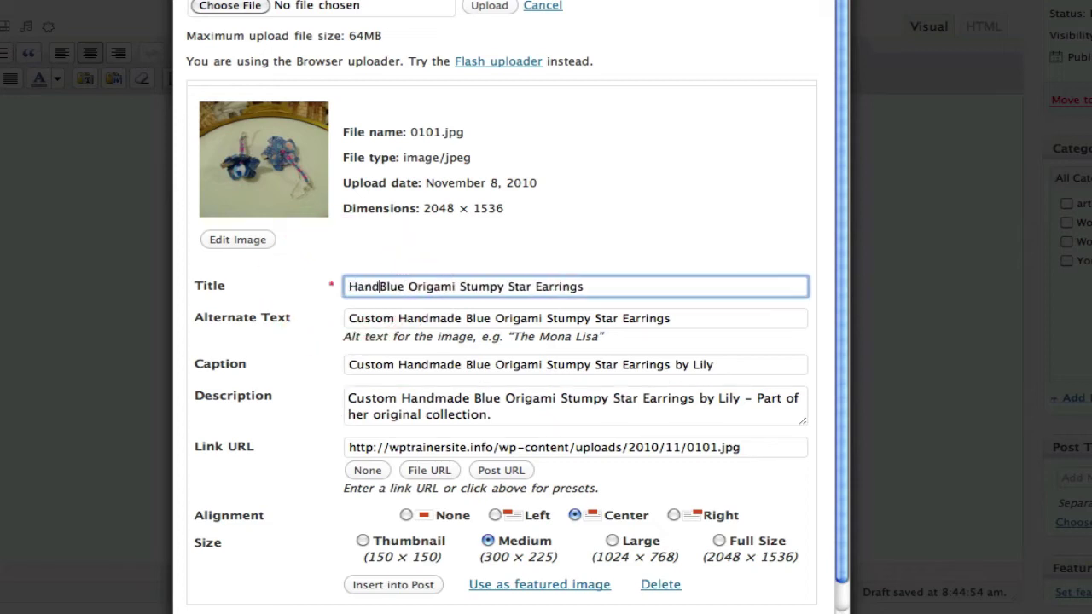
type("de")
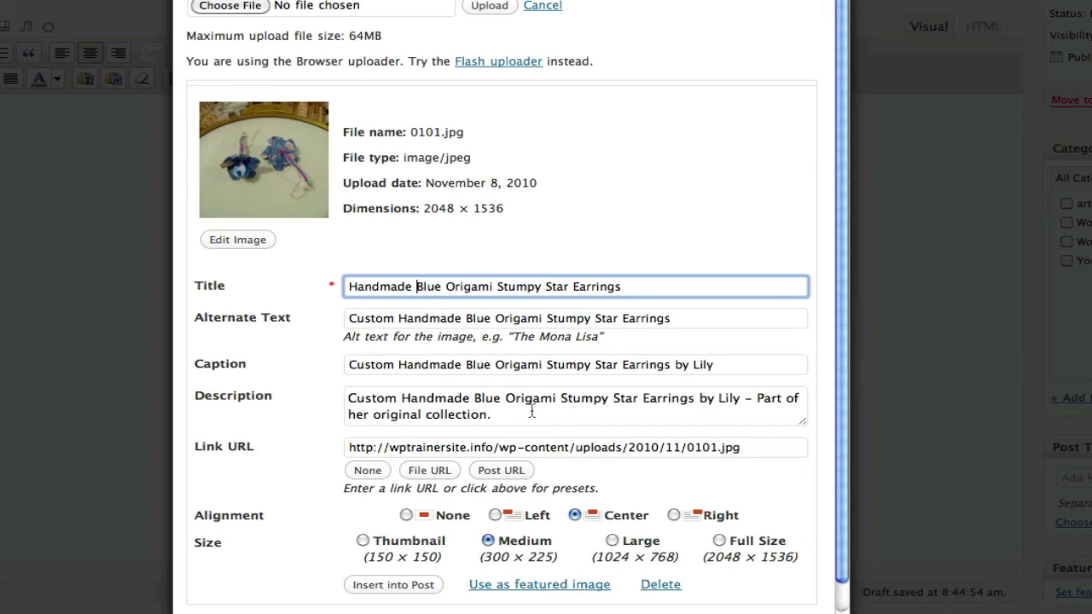
Step: Insert the earrings image with its completed details into the post
scroll(406, 413, "down", 1)
scroll(406, 413, "down", 3)
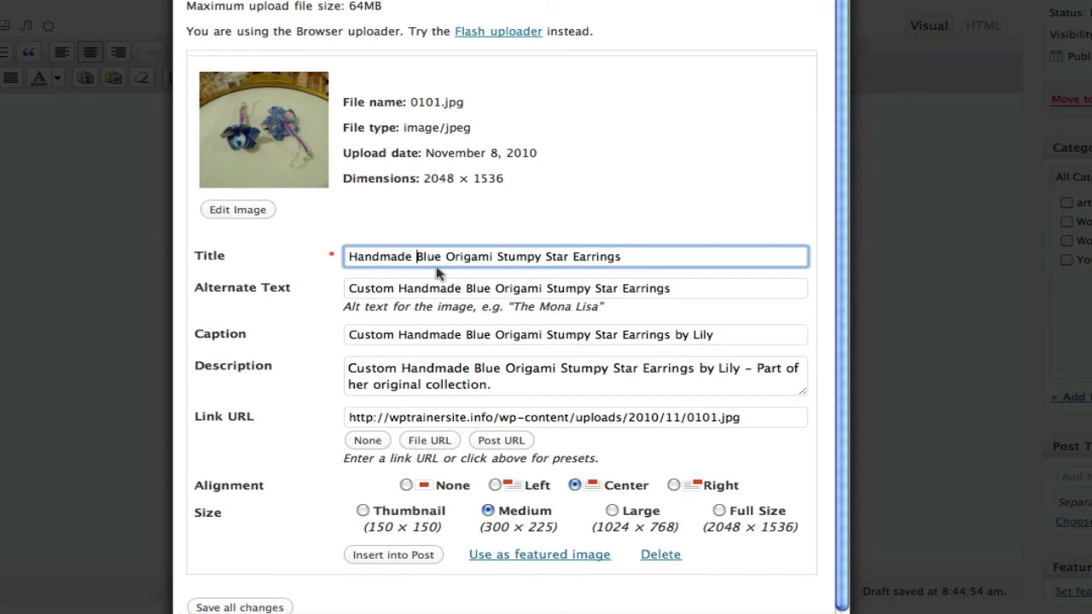
scroll(349, 289, "up", 2)
scroll(349, 294, "down", 6)
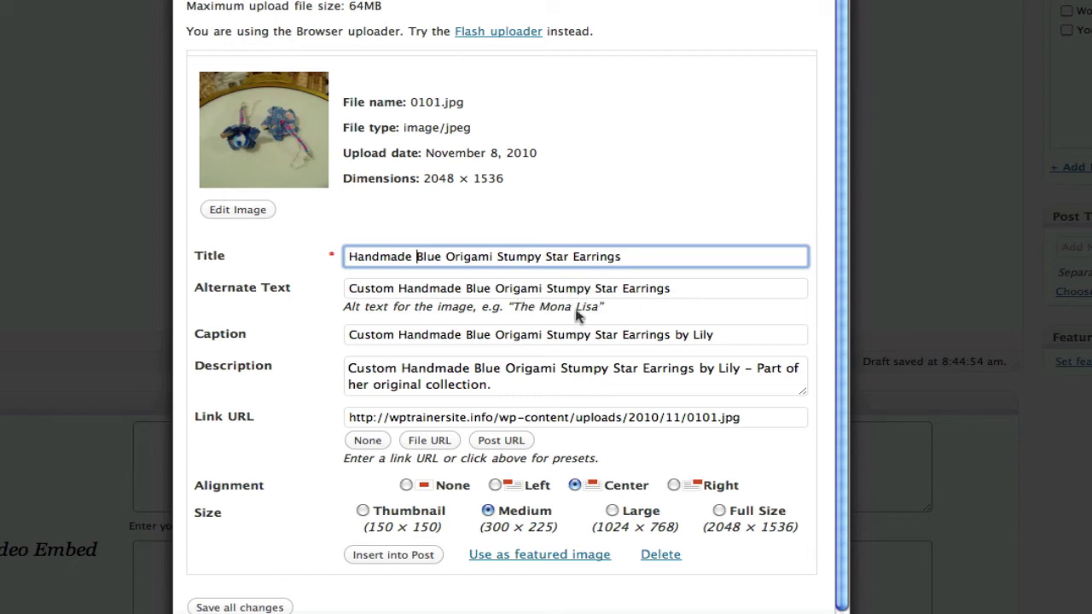
left_click(392, 555)
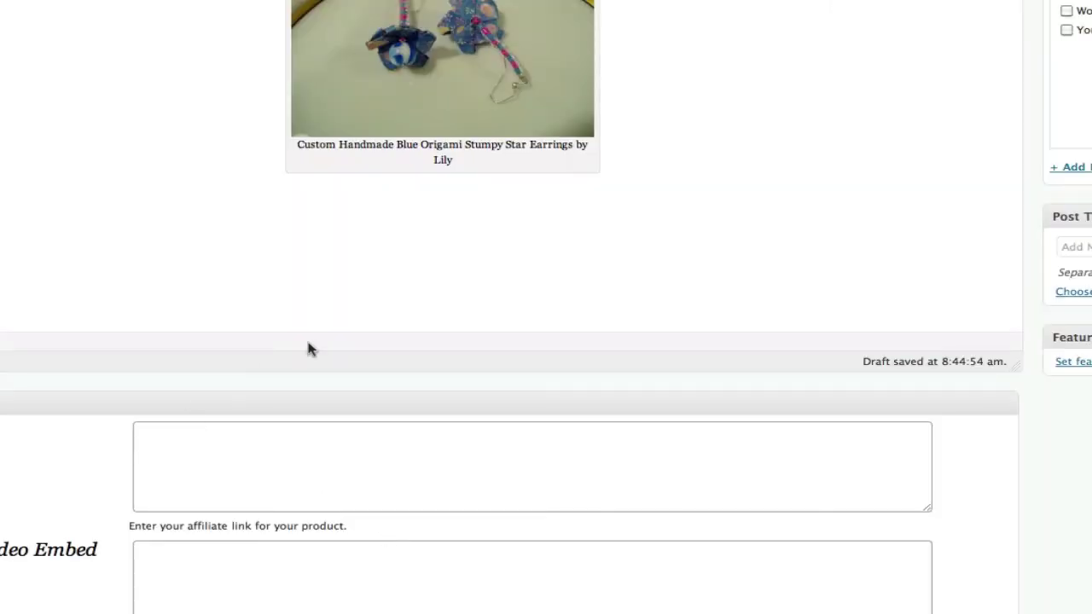
Step: Edit the link on the inserted earrings image and set its target to open in a new window
scroll(308, 313, "up", 3)
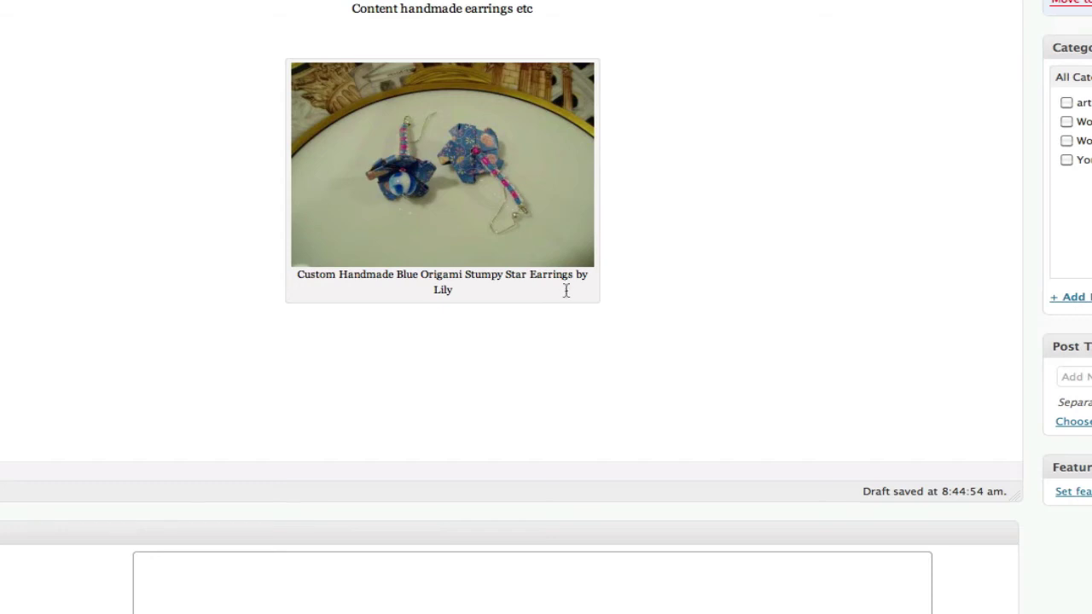
left_click(356, 128)
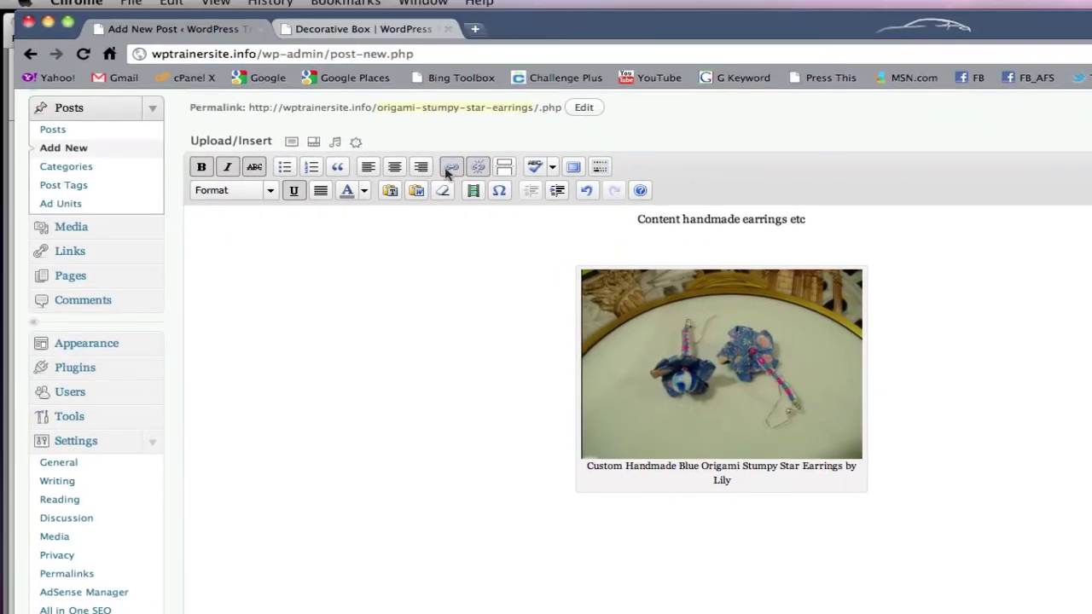
left_click(450, 168)
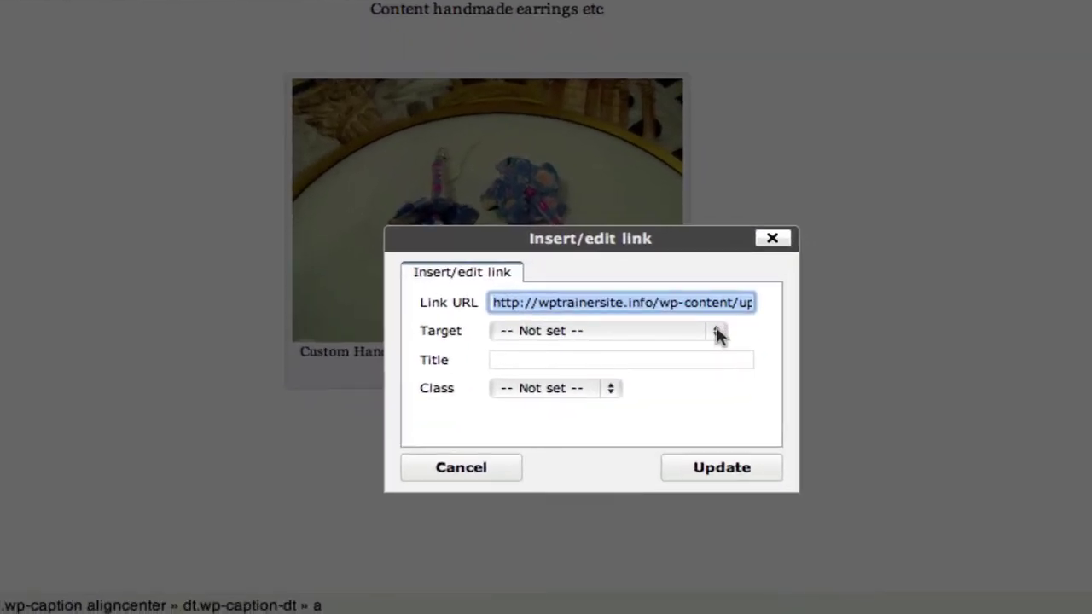
left_click(718, 331)
left_click(669, 365)
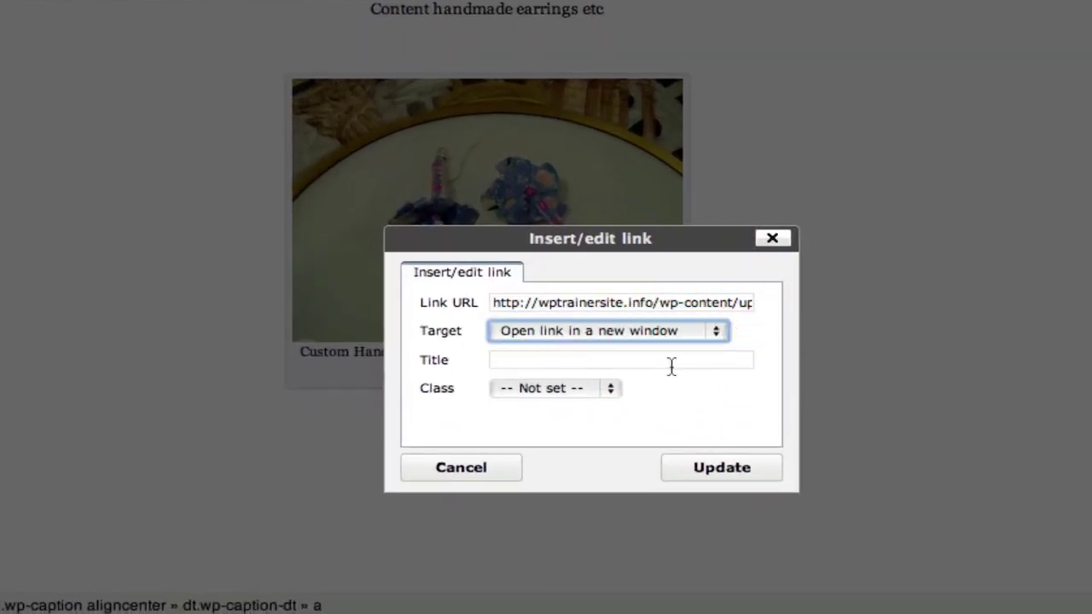
Step: Title the image link "Custom Handmade Origami Stumpy Star Earrings" and apply the link changes
left_click(507, 365)
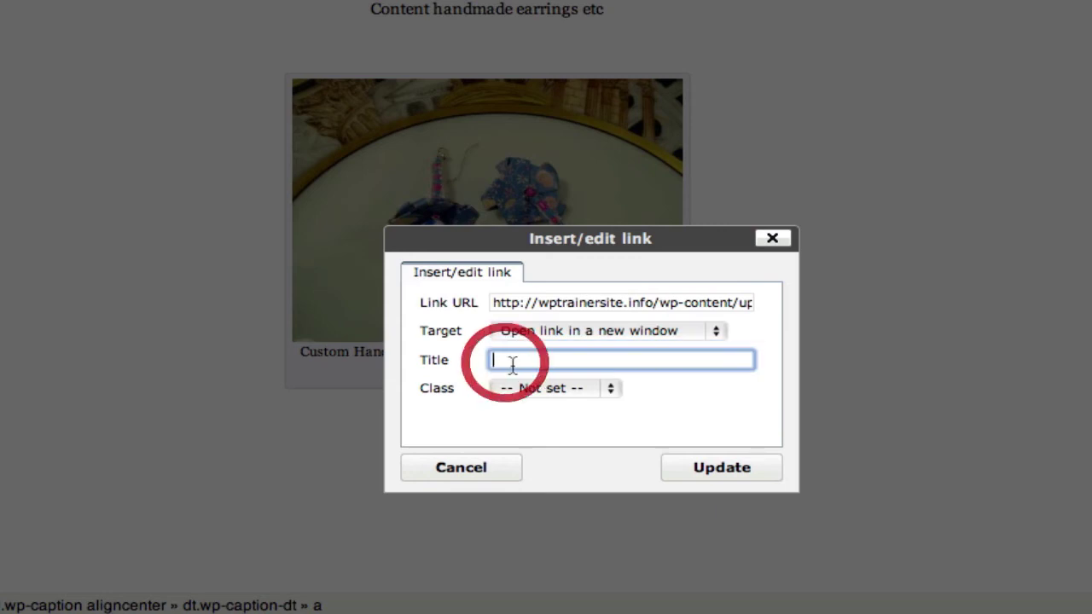
type("Cus")
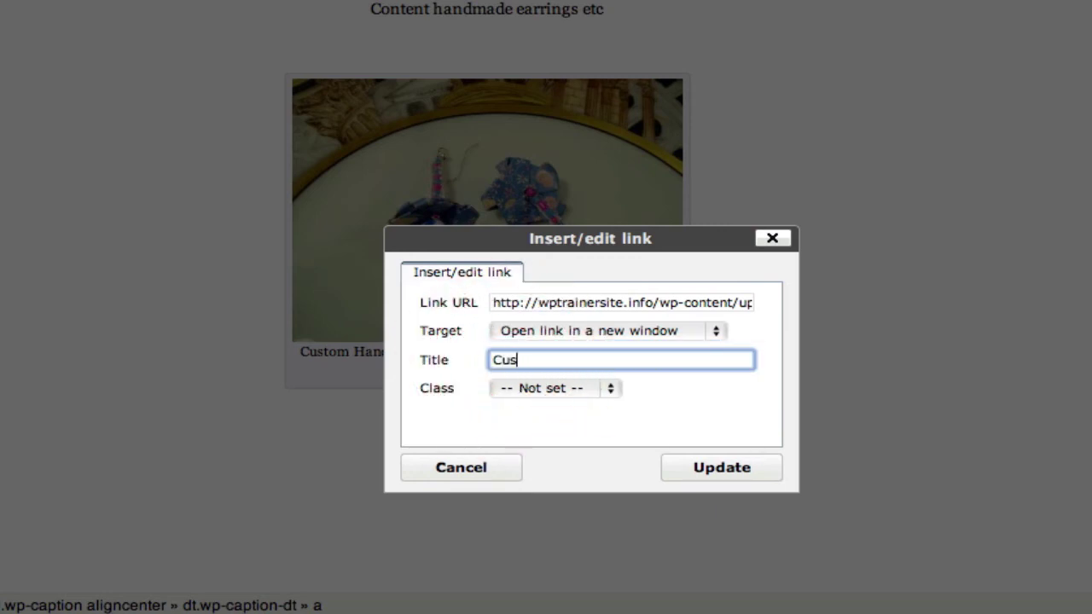
type("tom Handmade Orign")
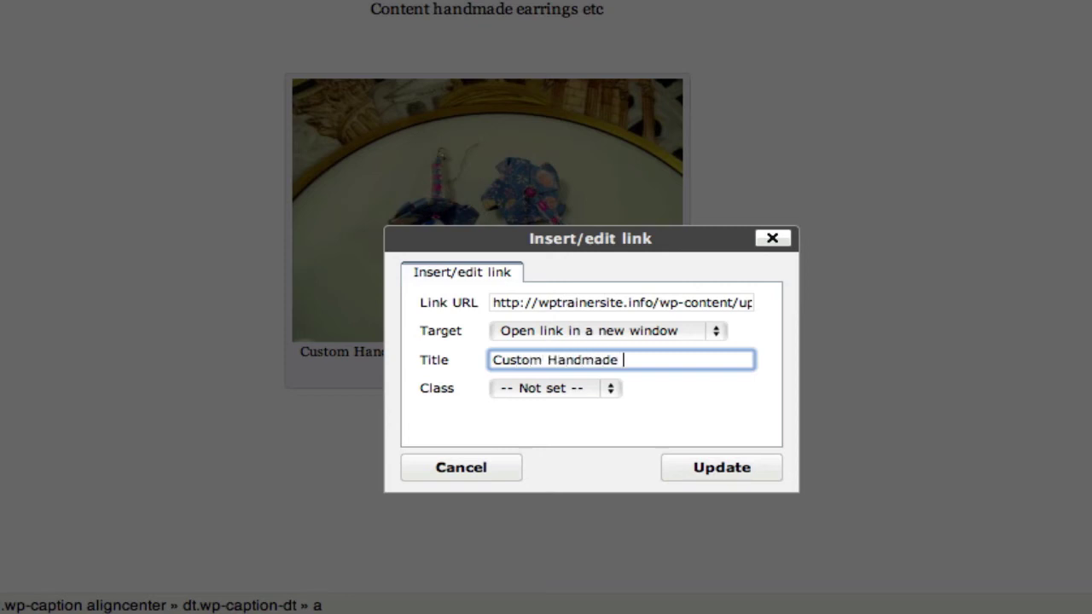
key("BackSpace")
type("ami Stum")
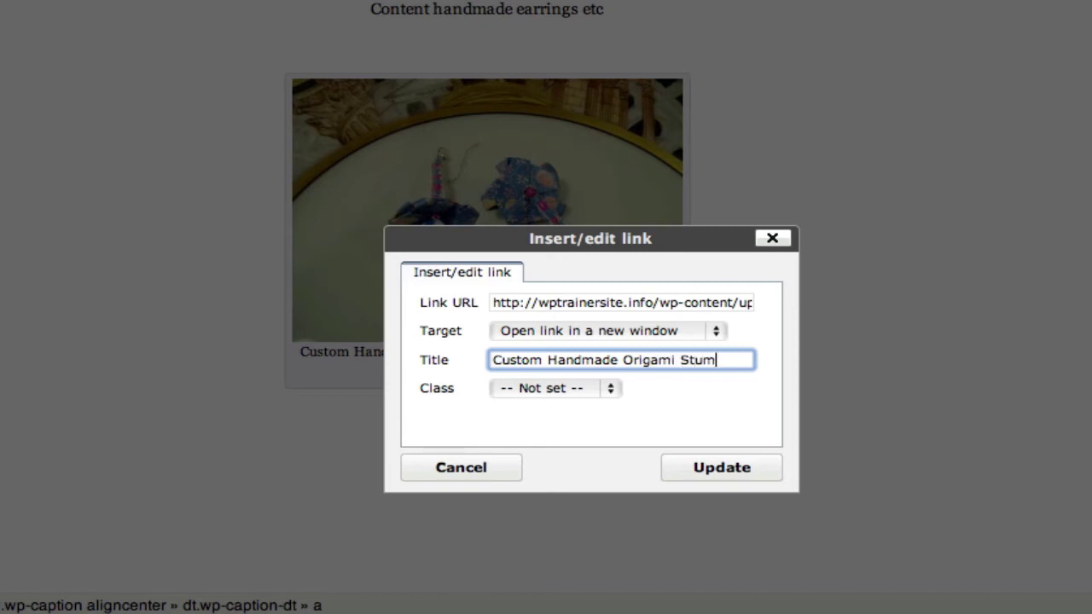
type("py Star ea")
key("BackSpace")
key("BackSpace")
key("BackSpace")
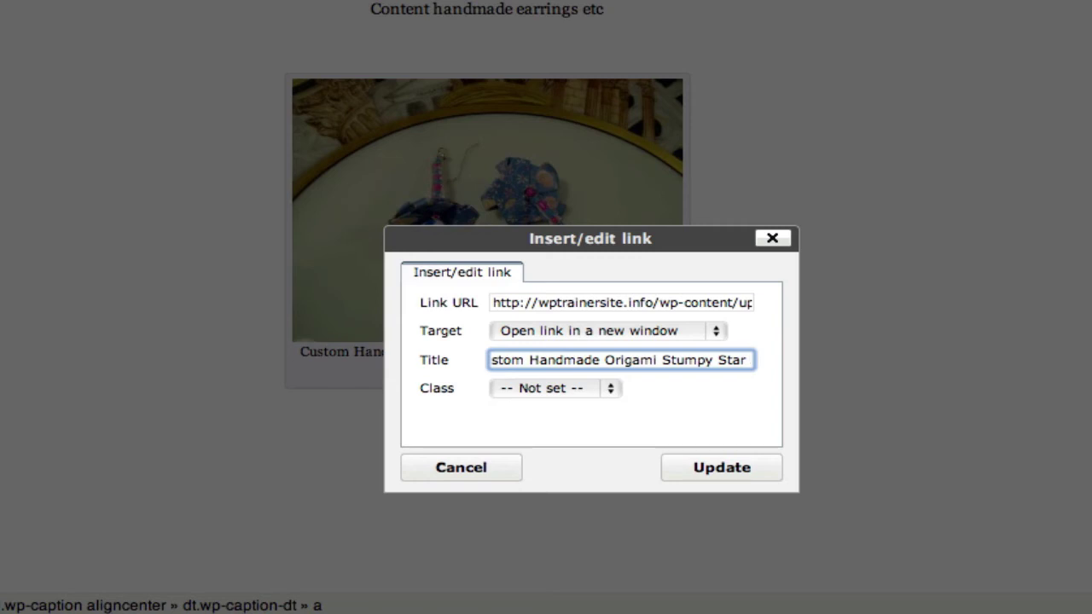
type("Earrings")
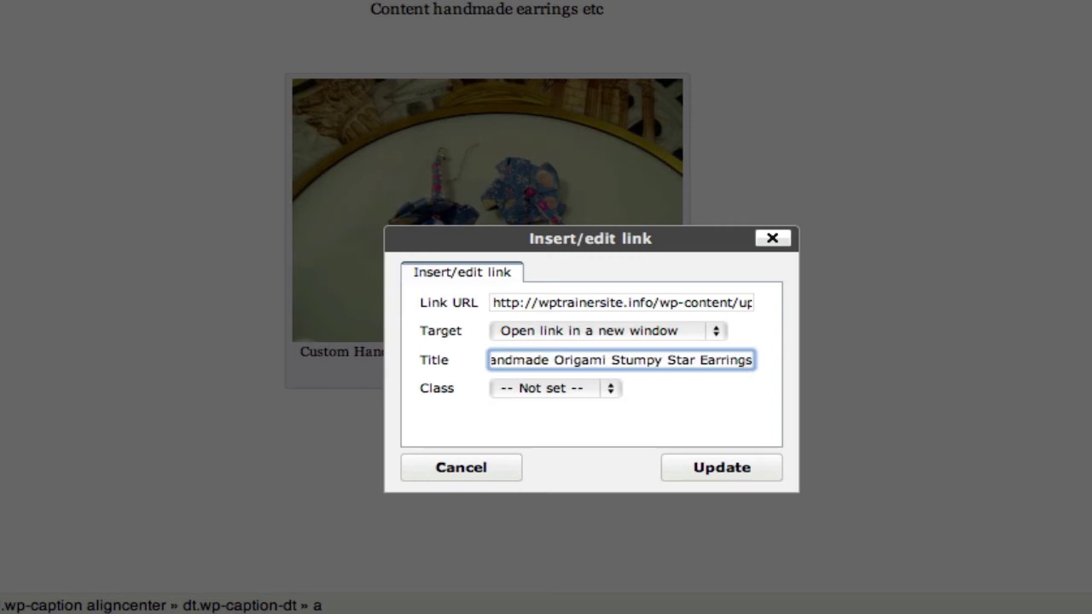
left_click(707, 465)
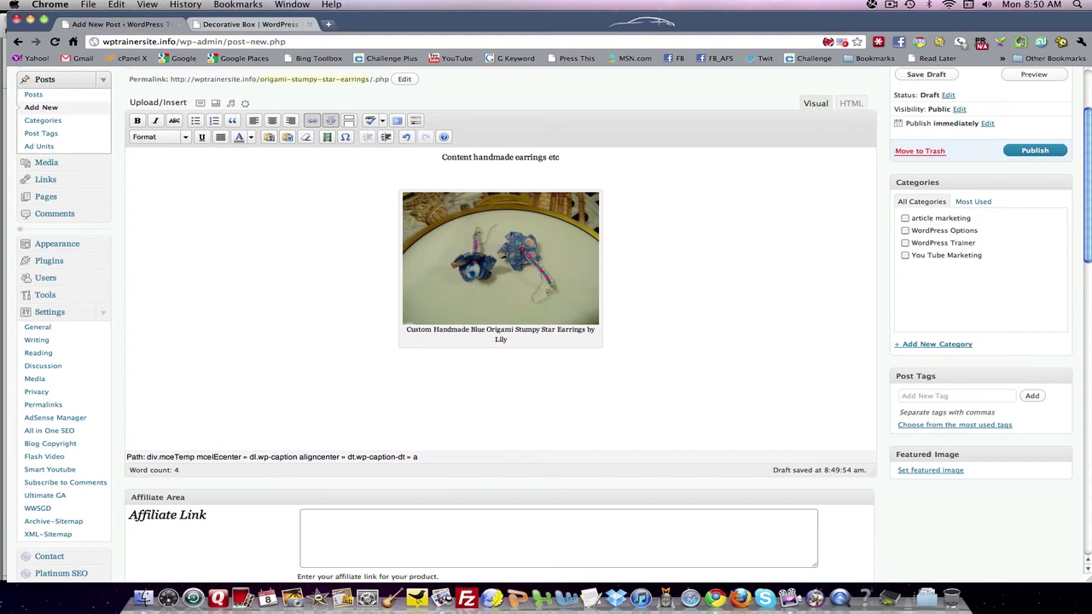
Step: Open the edit settings of the earrings image in the post
left_click(417, 213)
left_click(417, 209)
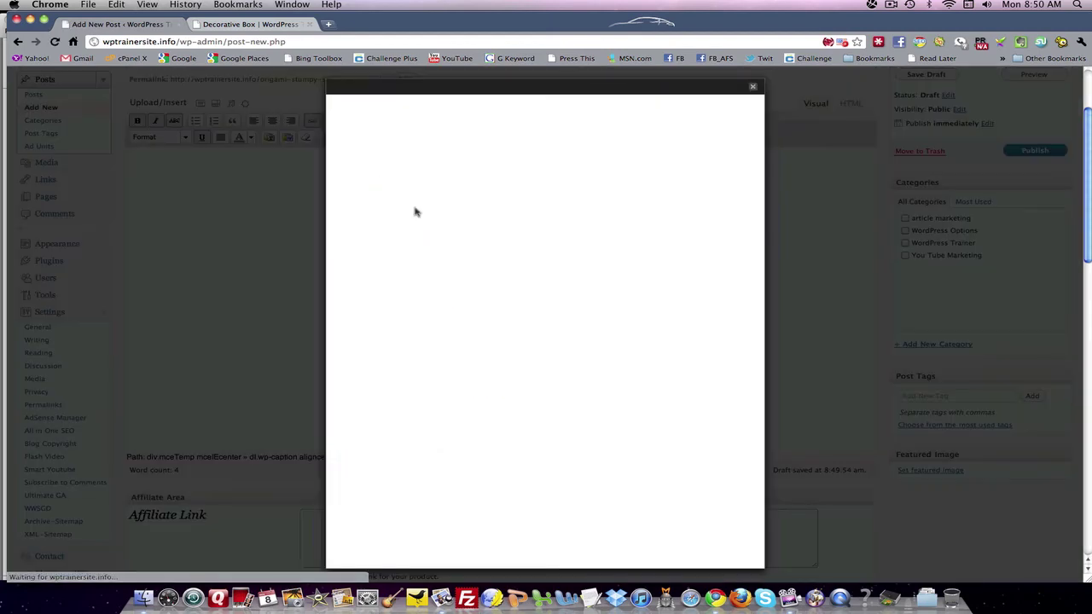